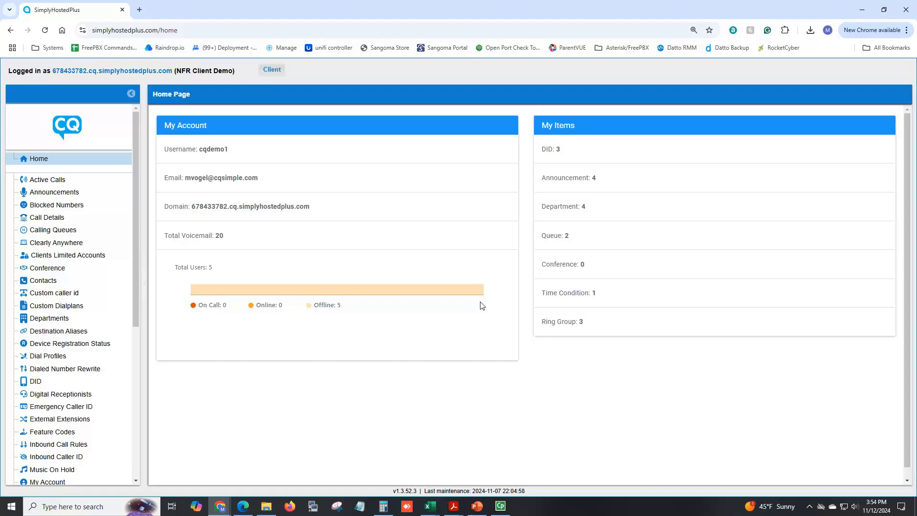
Open the Toggle Destinations list, which shows Closing Early and Day/Night, and select Day/Night
scroll(118, 359, down, 2)
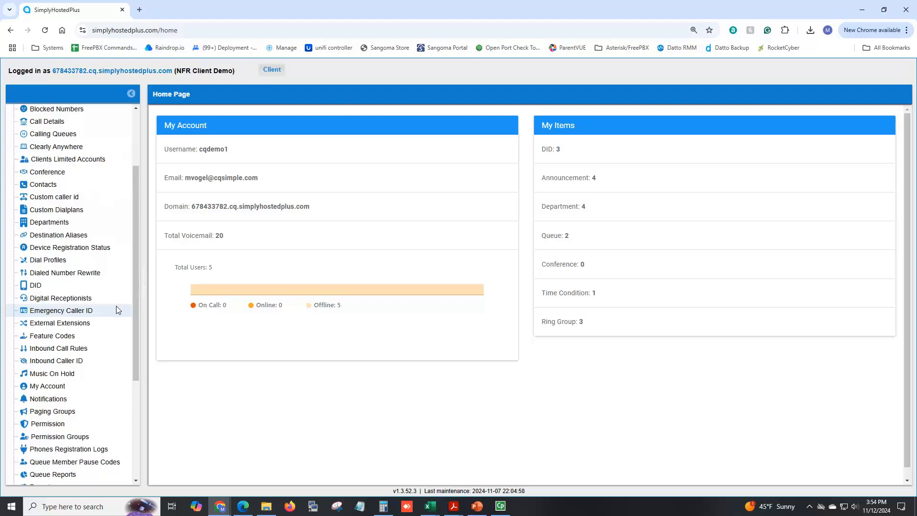
scroll(116, 310, down, 3)
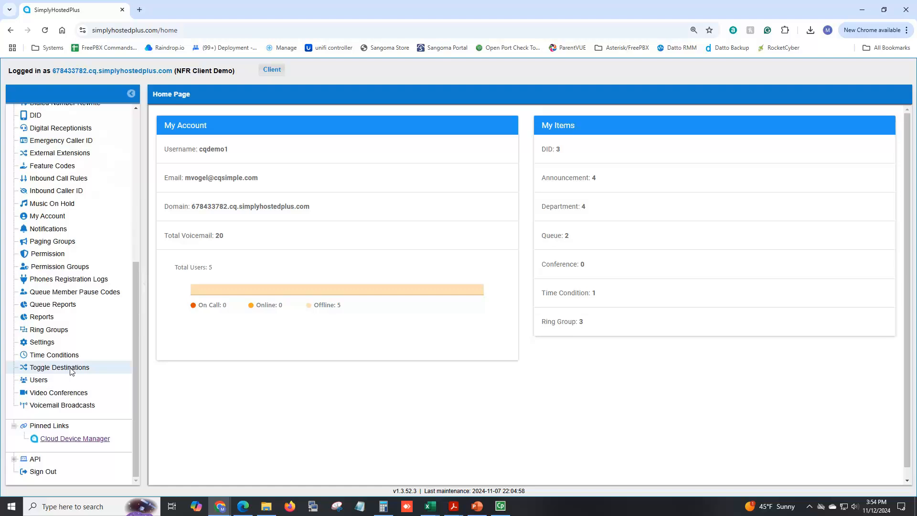
click(59, 368)
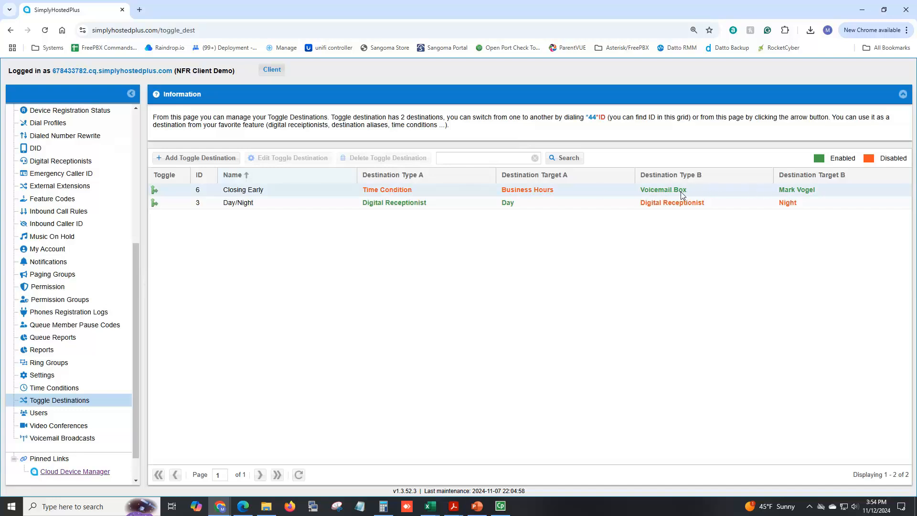
click(258, 205)
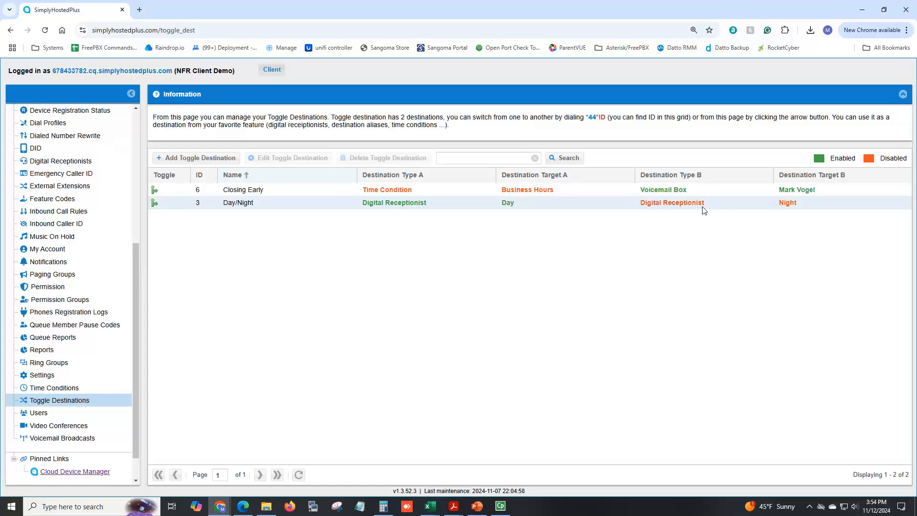
click(285, 204)
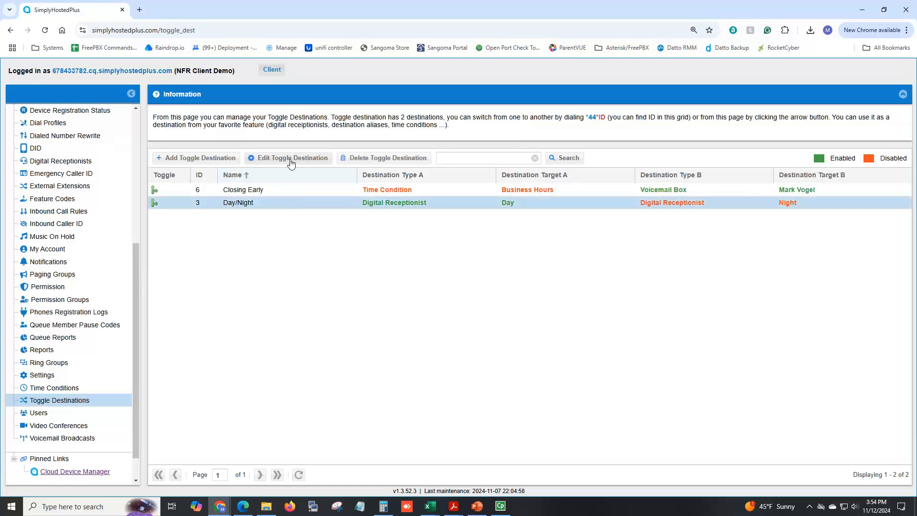
Start a new toggle destination named Holiday, with Destination A set to the Night announcement
click(206, 159)
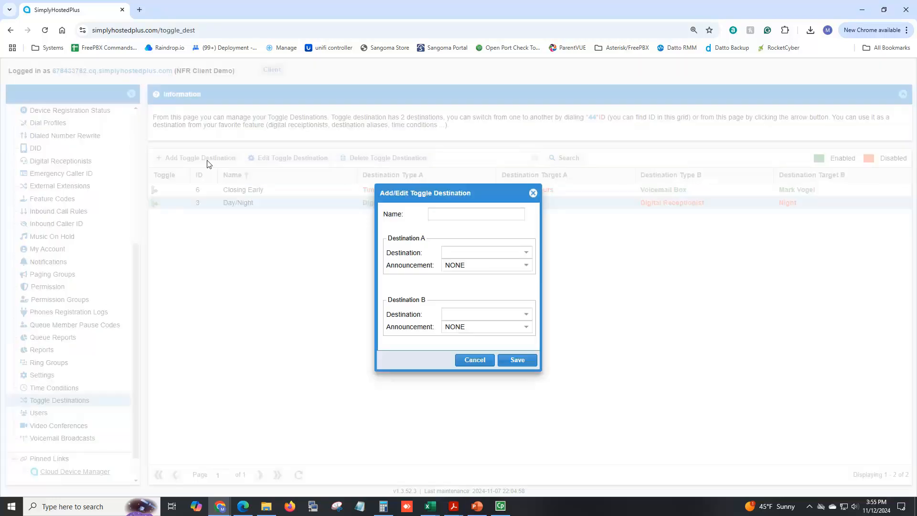
click(471, 215)
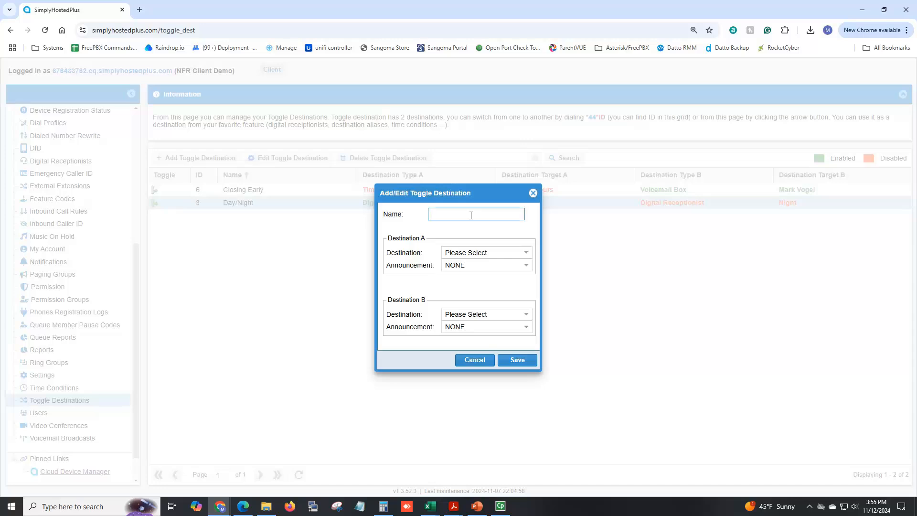
text(Holiday)
click(471, 252)
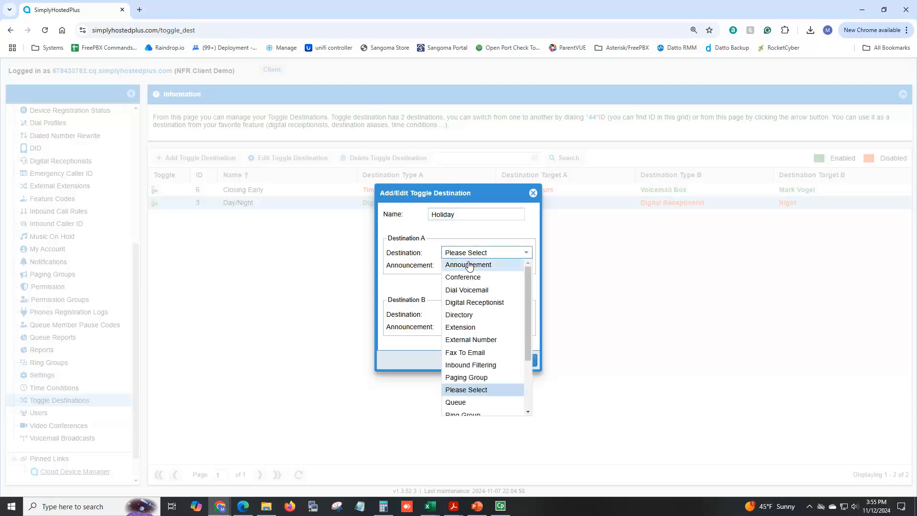
click(470, 265)
click(470, 265)
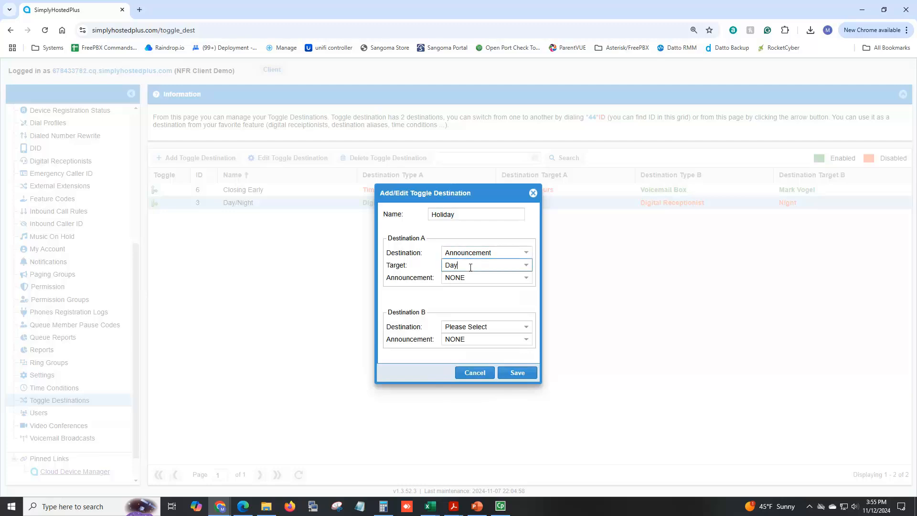
click(526, 265)
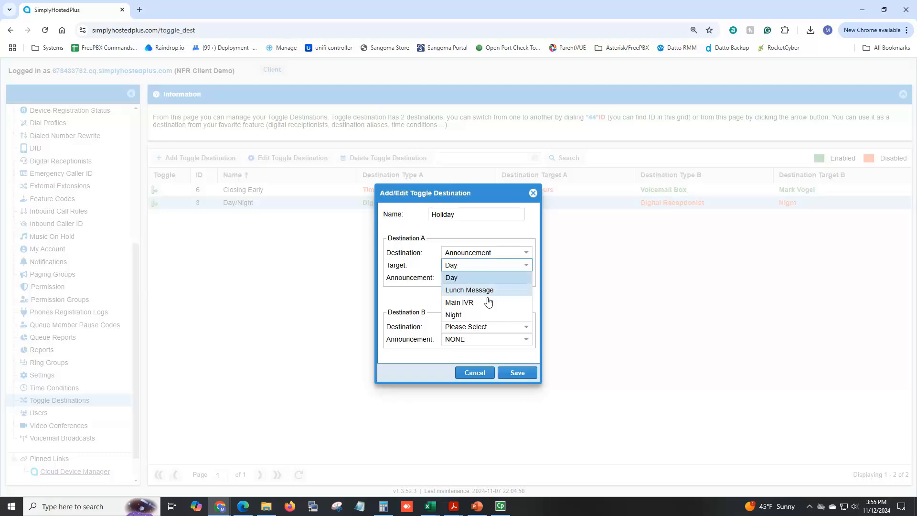
click(481, 314)
Set Destination B to Voicemail Box, keeping the first destination's announcement as is
click(516, 327)
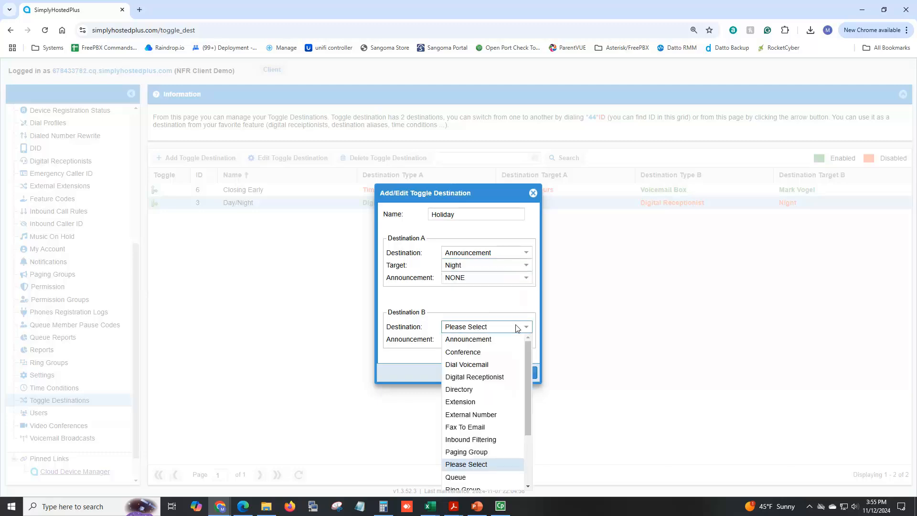
scroll(477, 420, down, 3)
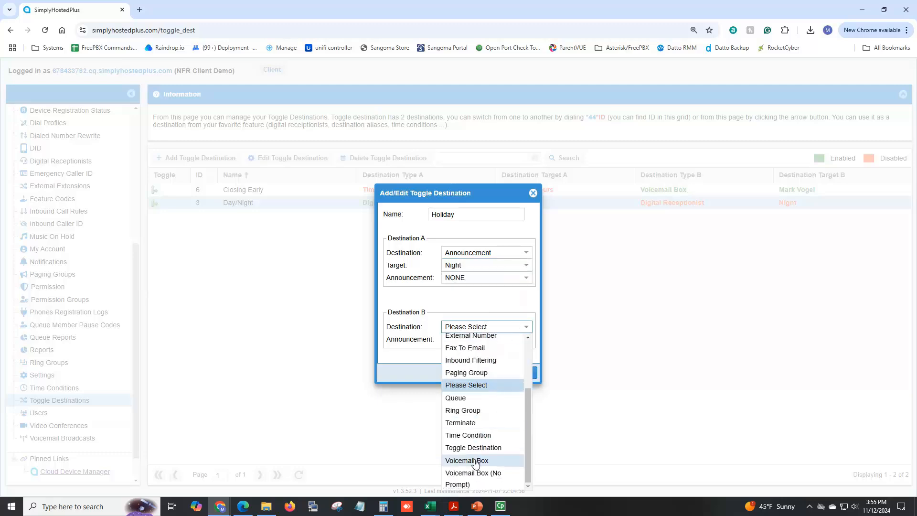
click(475, 461)
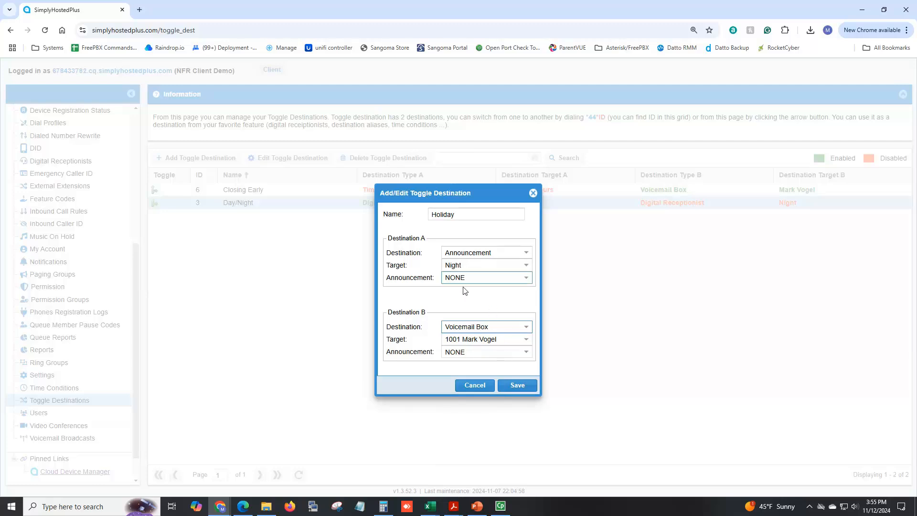
click(475, 280)
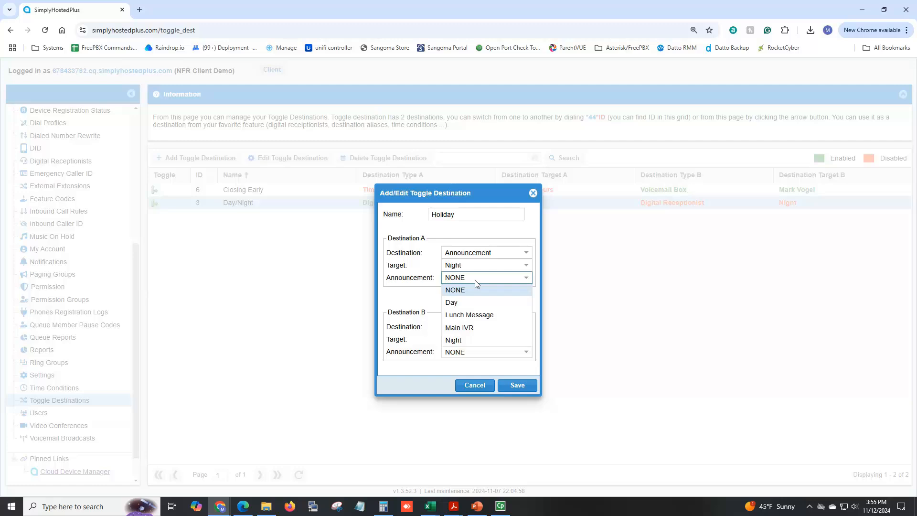
click(475, 280)
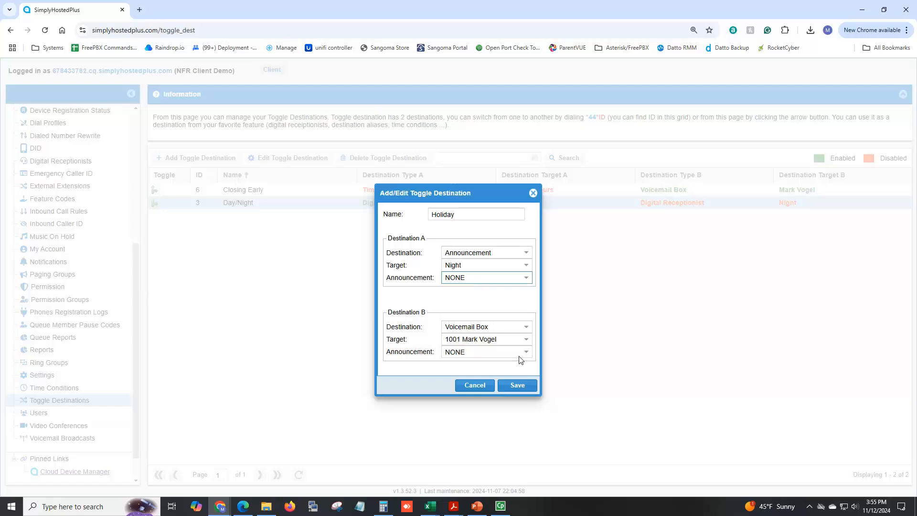
Save the Holiday toggle destination as ID 21 and highlight its *44*ID dialing code
click(519, 387)
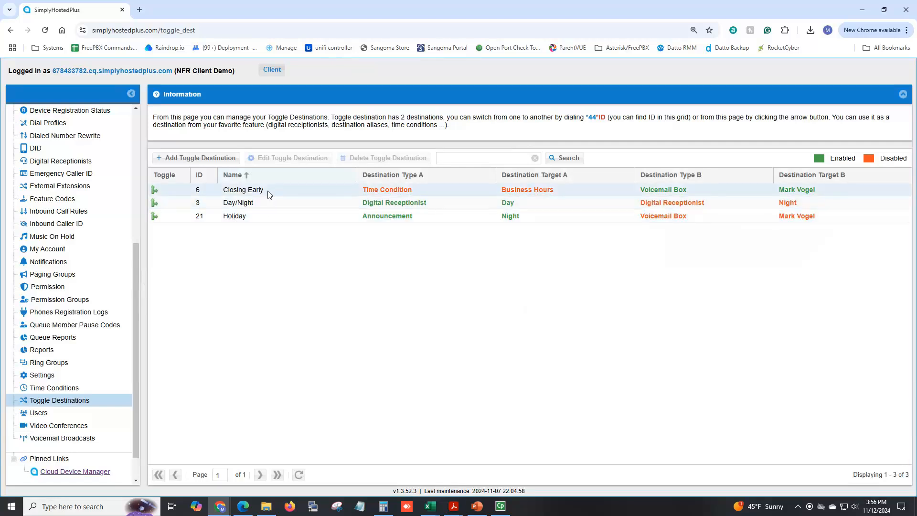
click(196, 218)
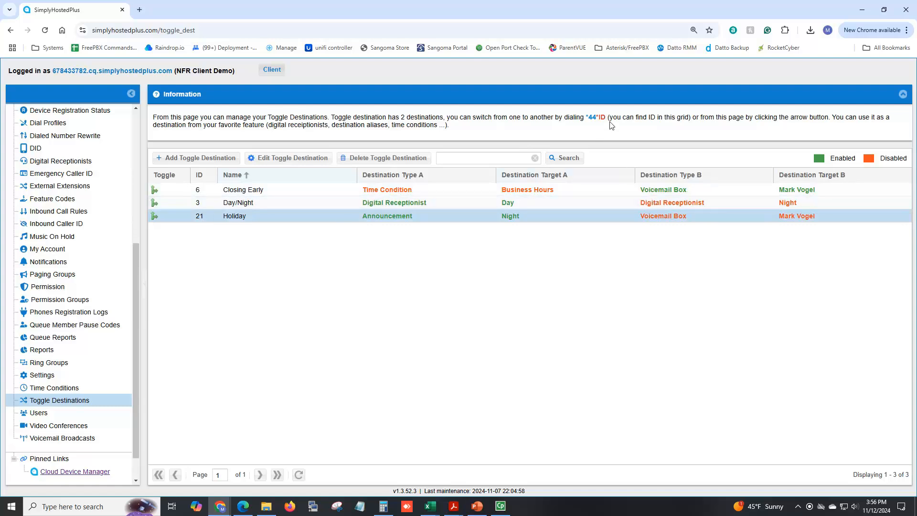
drag(607, 117, 586, 118)
Select the Day/Night, Holiday and Closing Early rows in turn
click(203, 202)
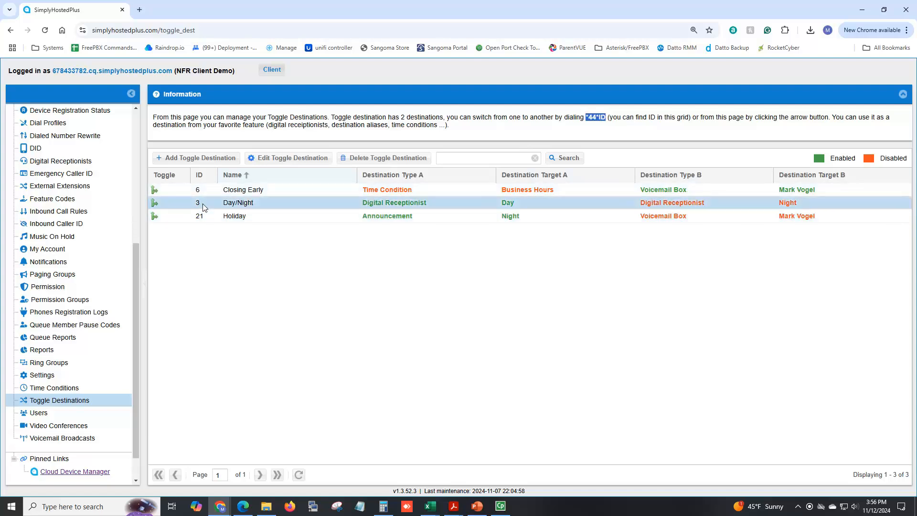
click(204, 217)
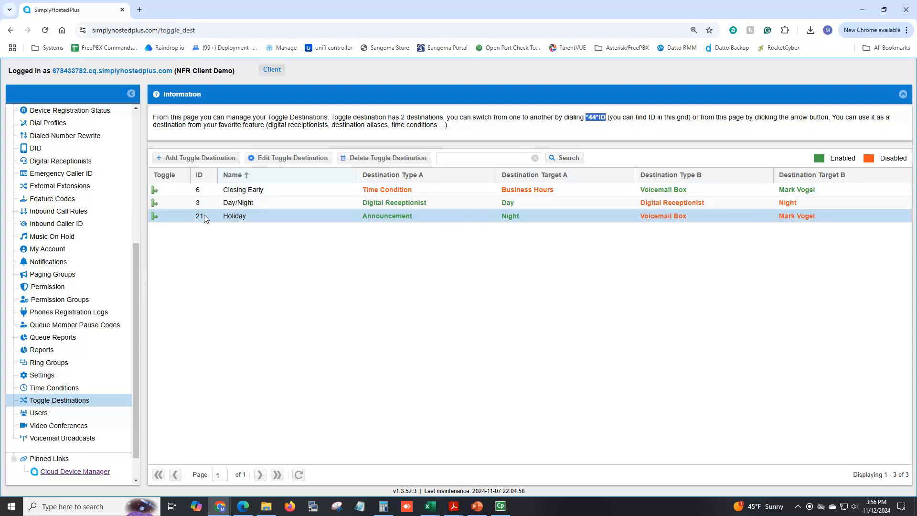
click(205, 190)
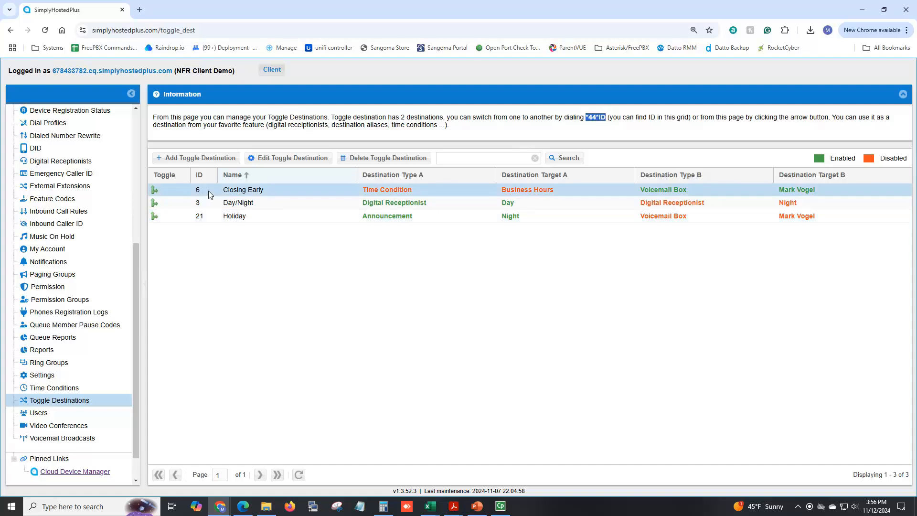
click(277, 158)
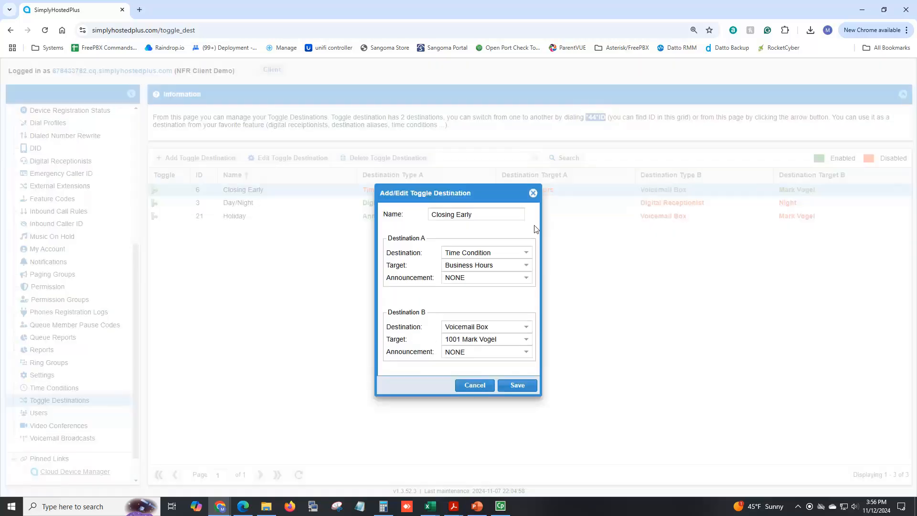
click(533, 193)
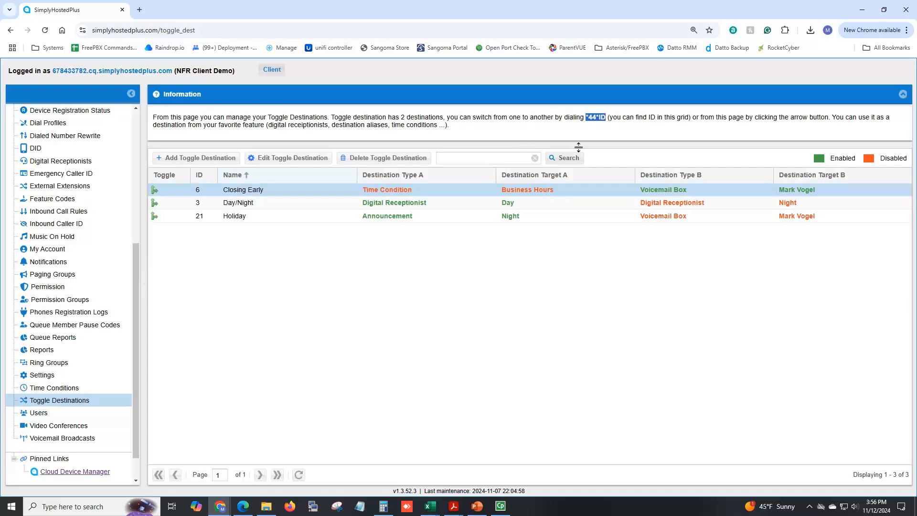
click(606, 117)
drag(607, 117, 585, 118)
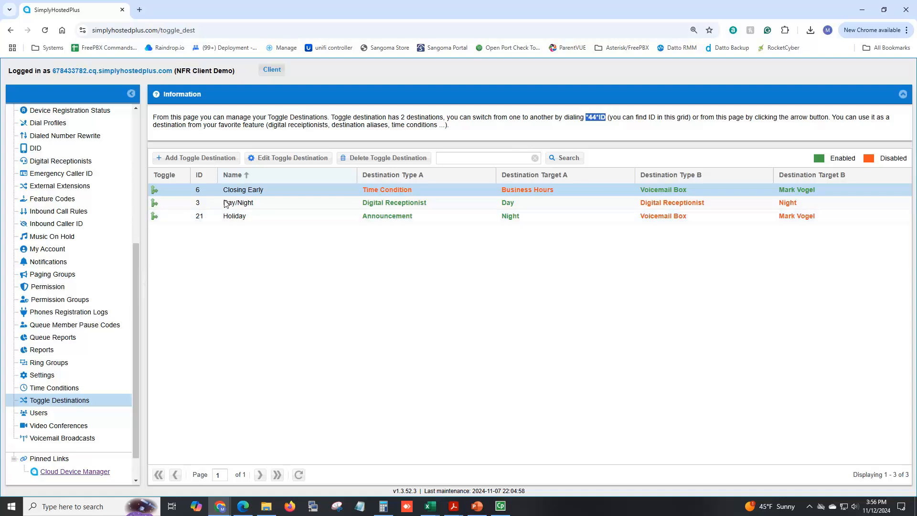
Create a new time condition named Holiday
click(62, 389)
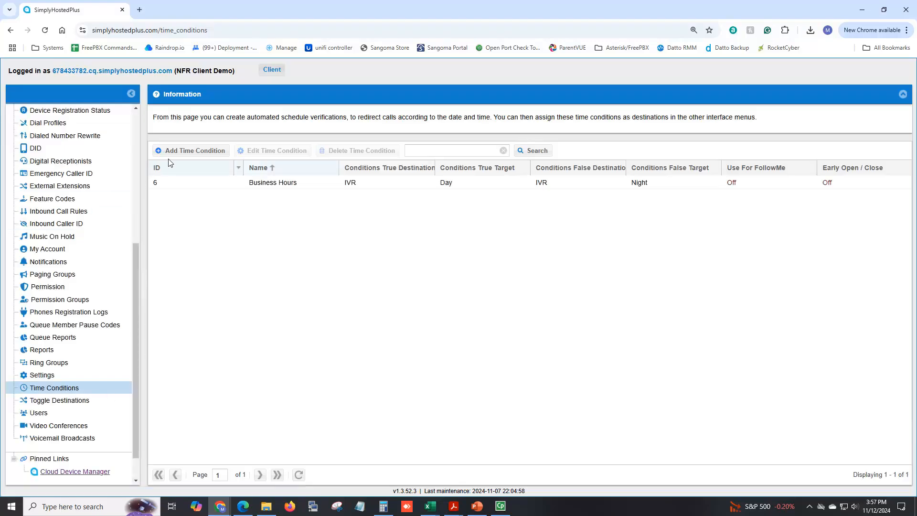
click(187, 152)
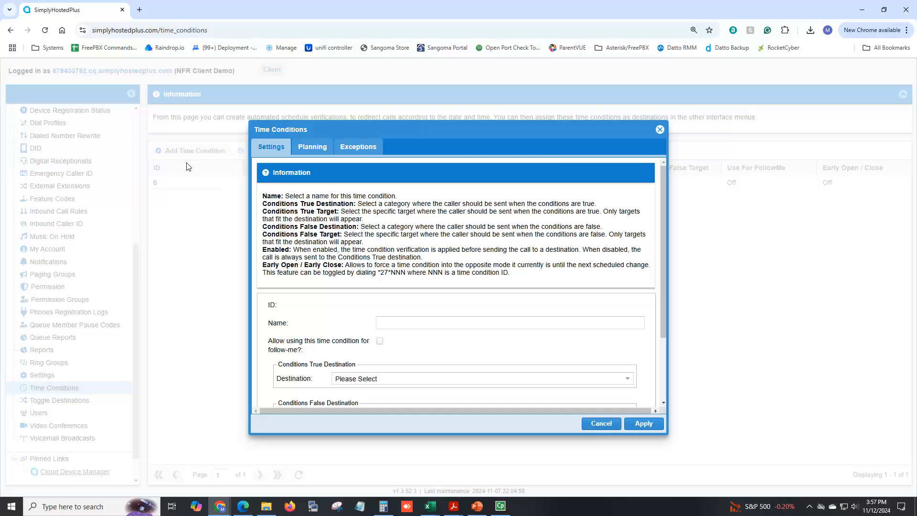
click(414, 322)
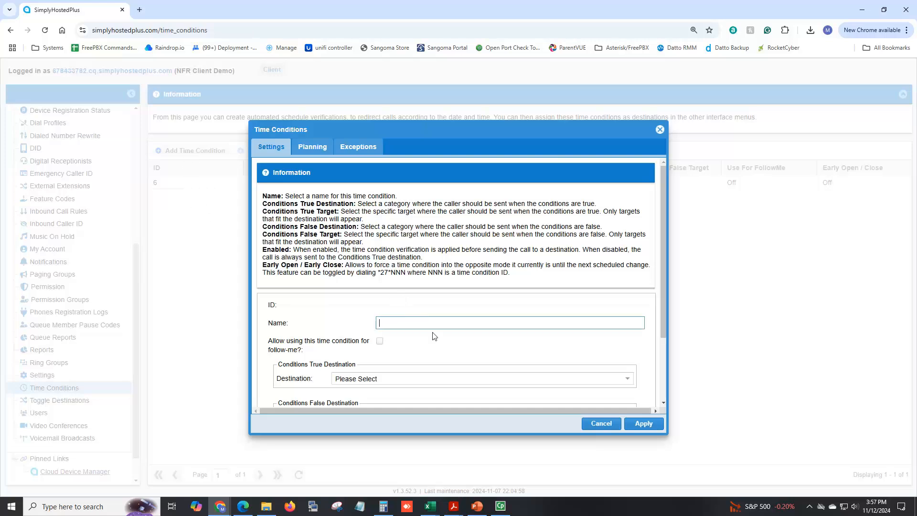
text(Holiday)
scroll(471, 330, down, 1)
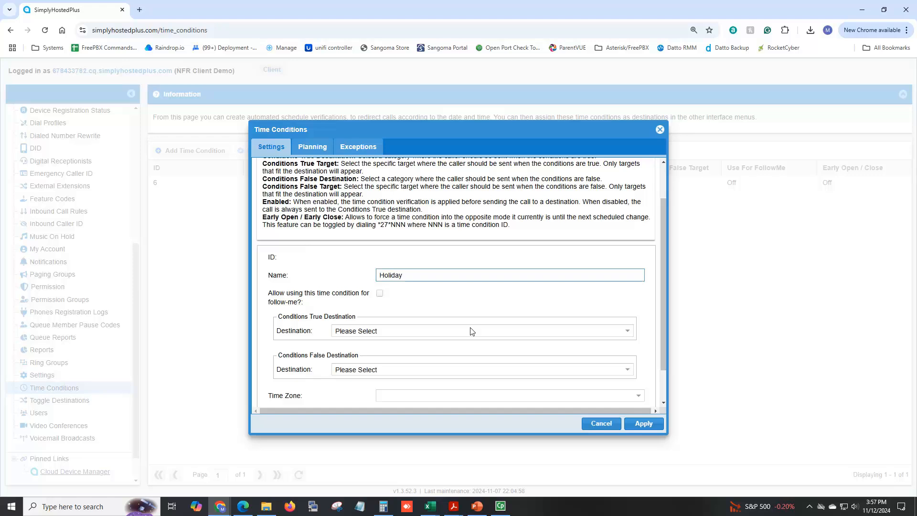
Send matching calls to ring group Sales and false-condition calls to the Business Hours time condition
click(368, 336)
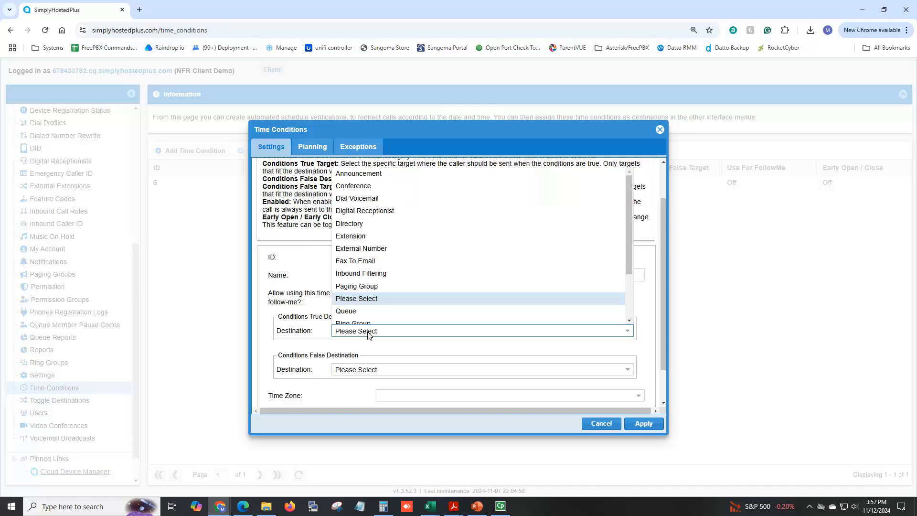
scroll(363, 268, down, 3)
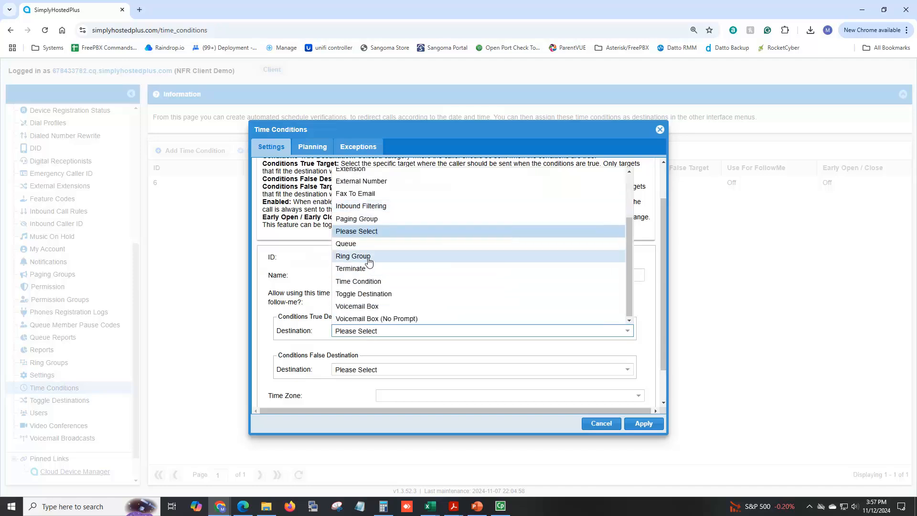
click(369, 258)
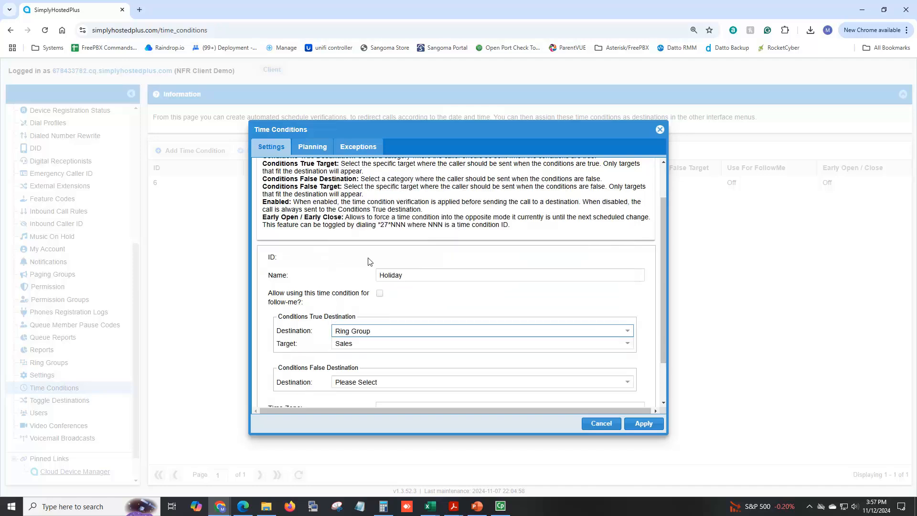
click(355, 384)
scroll(377, 324, down, 1)
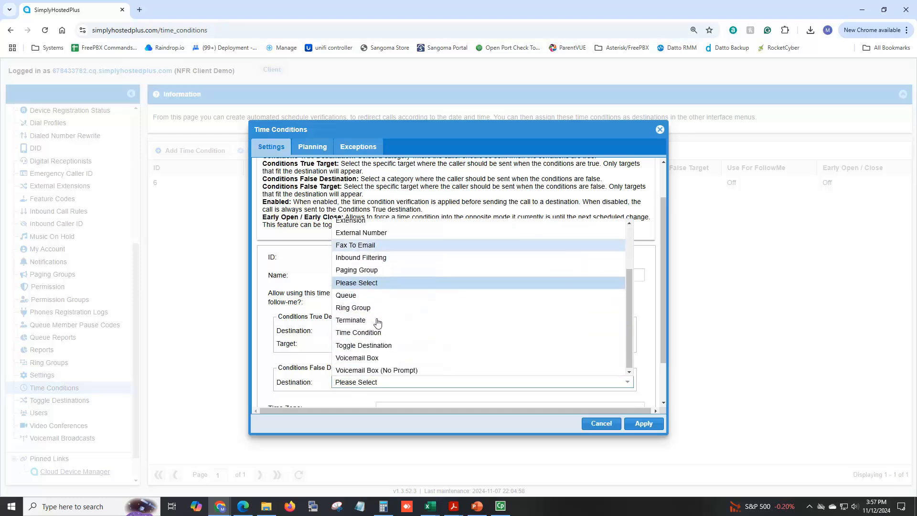
click(373, 334)
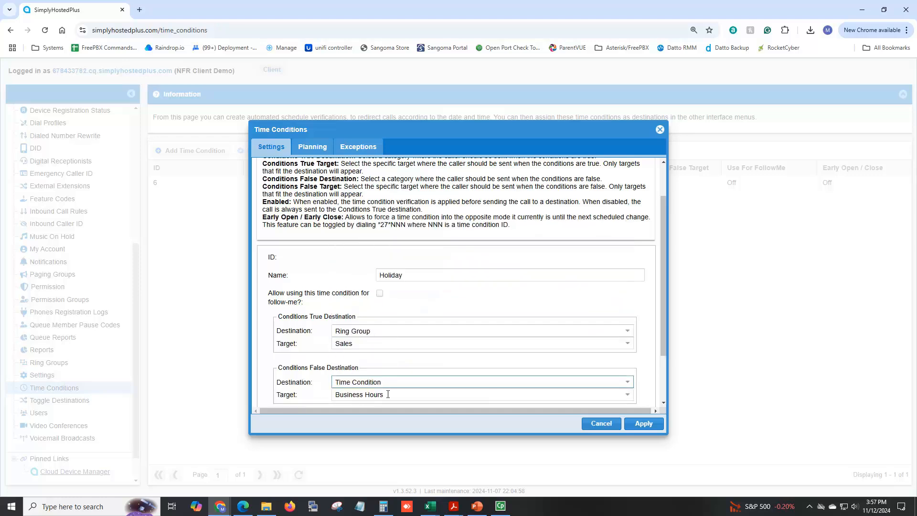
scroll(417, 321, down, 3)
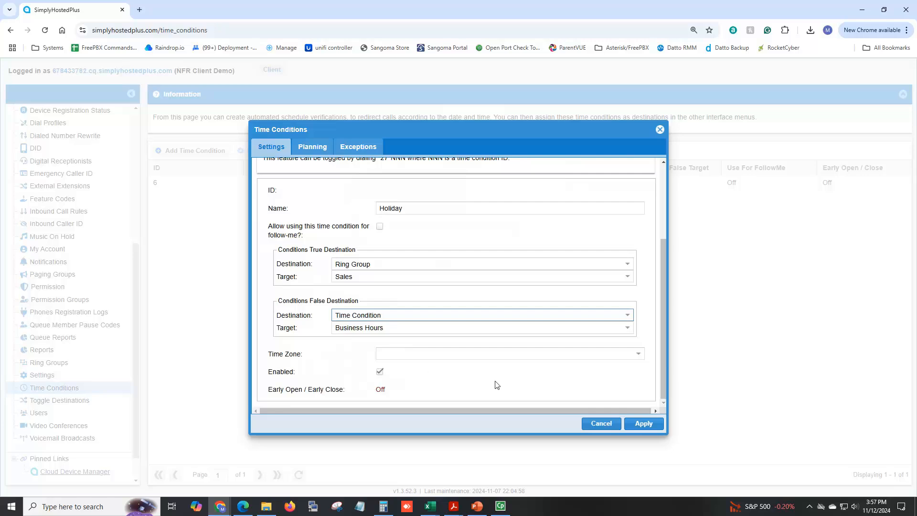
scroll(497, 385, up, 1)
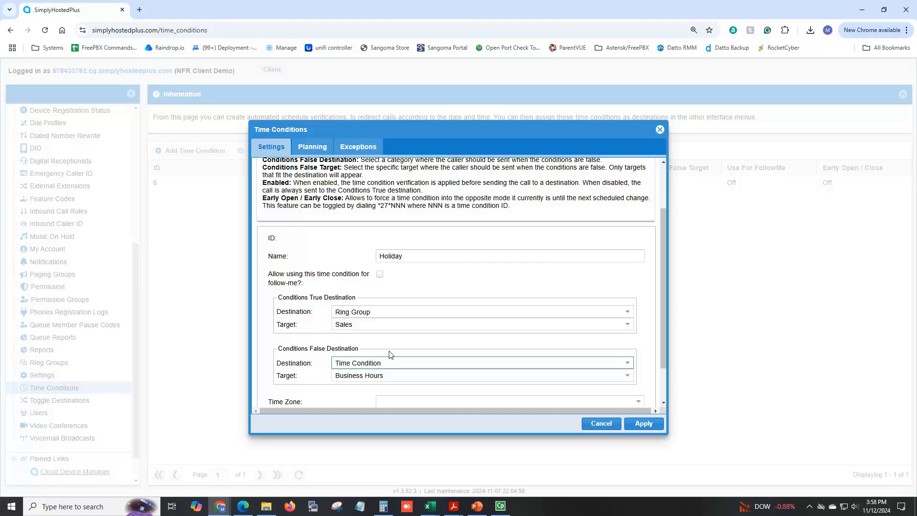
scroll(390, 354, up, 2)
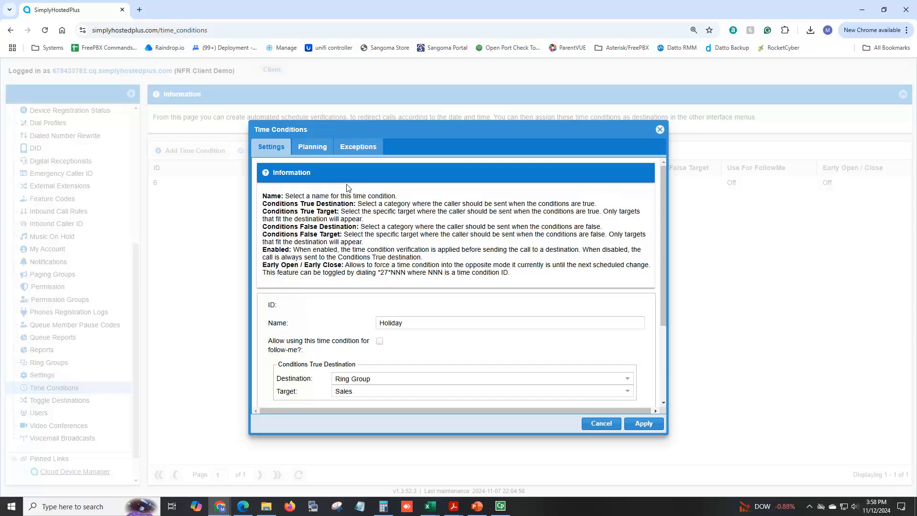
On the Planning tab, add two empty date range entries
click(318, 151)
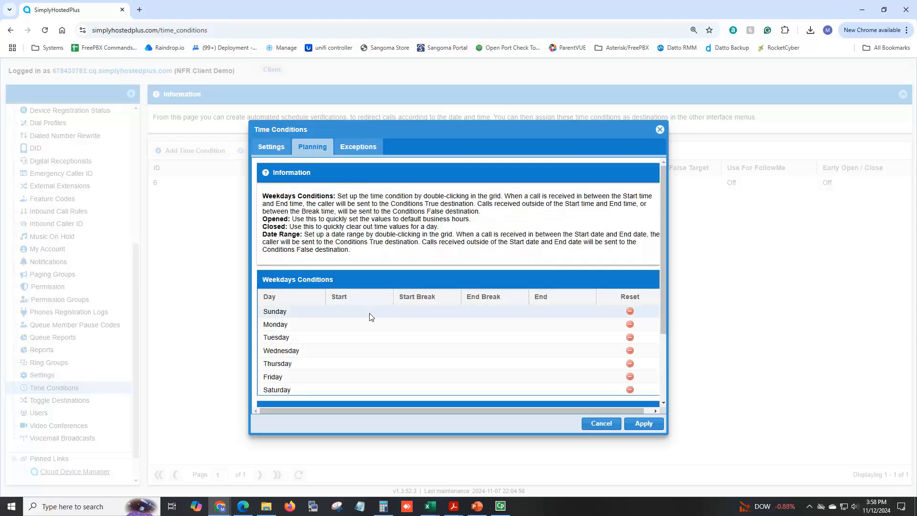
scroll(375, 319, down, 2)
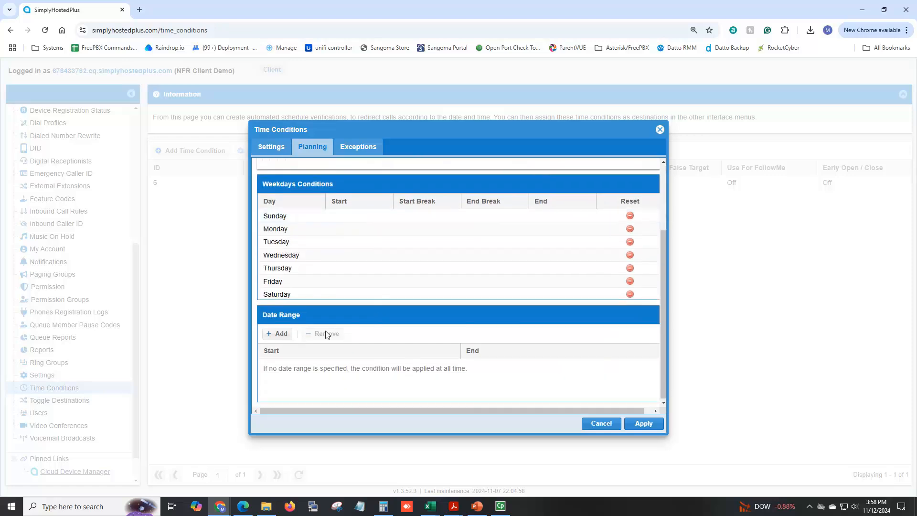
click(277, 334)
click(307, 374)
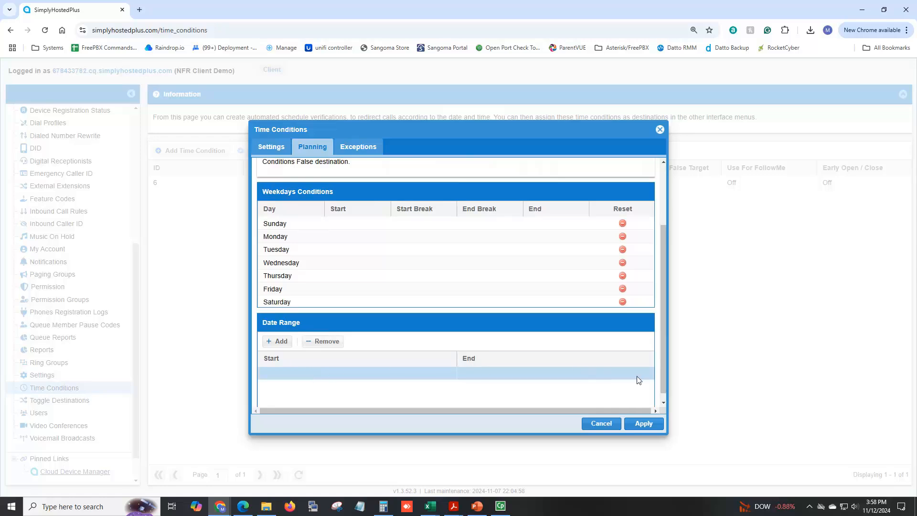
drag(626, 411, 656, 411)
click(280, 345)
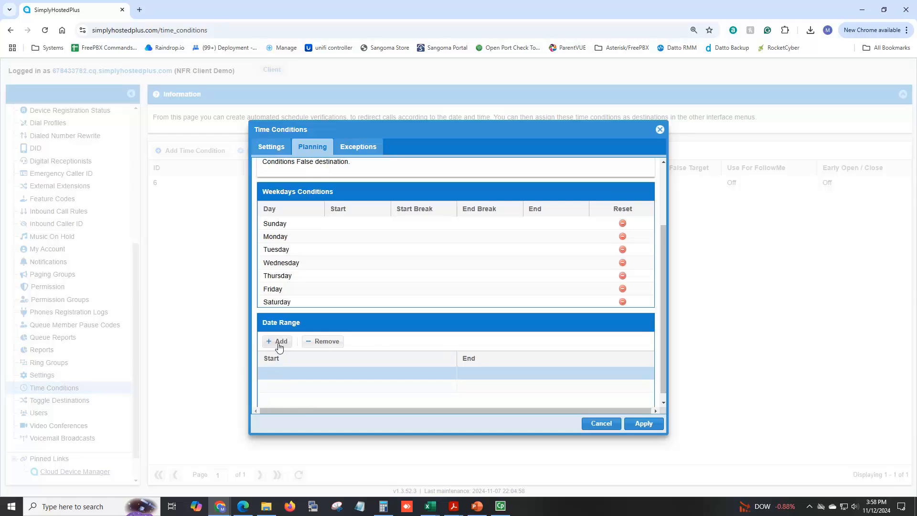
Set the first date range to January 01 through January 02 and save it
double_click(294, 374)
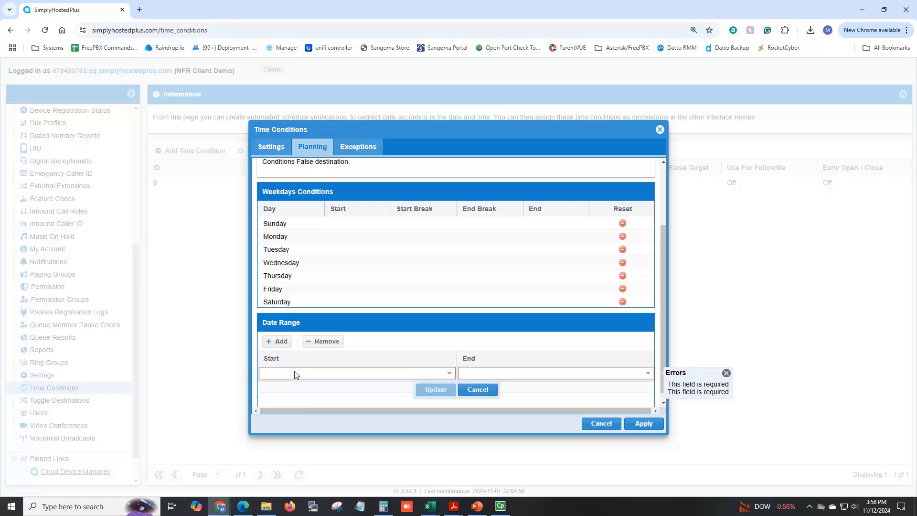
click(450, 373)
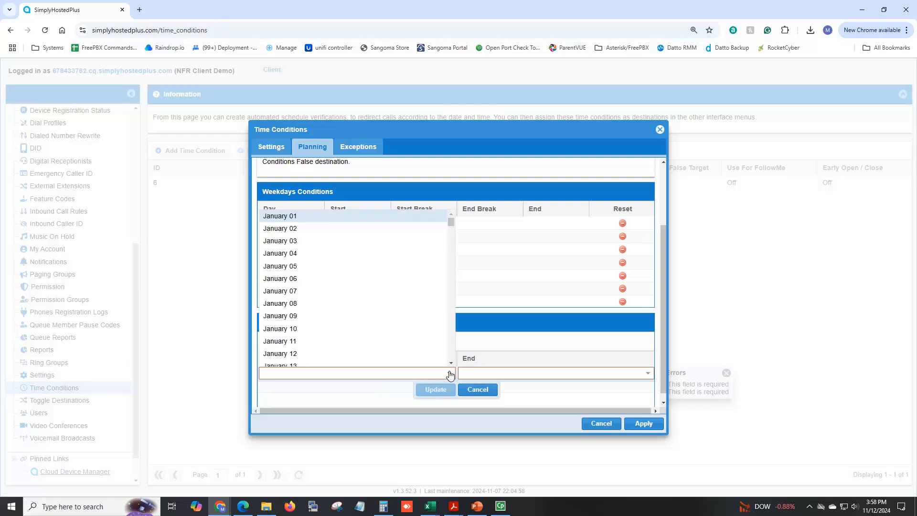
click(361, 303)
click(648, 378)
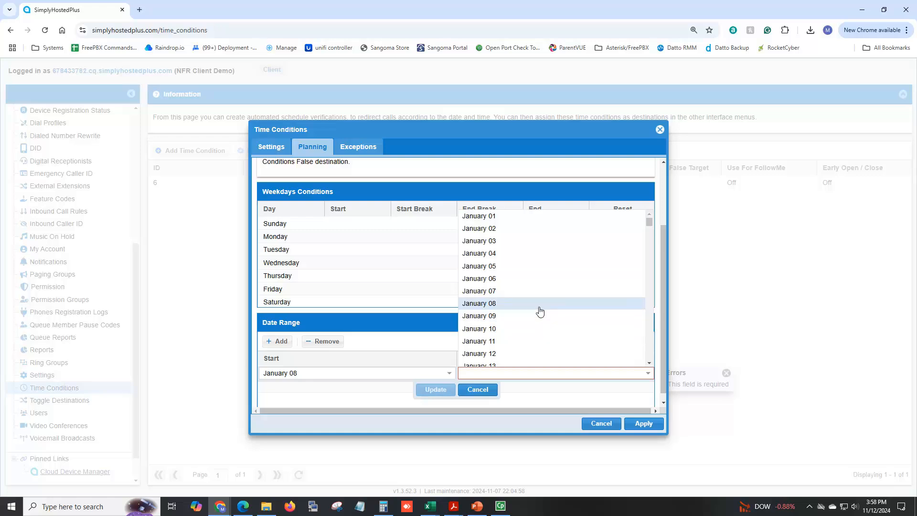
click(540, 305)
click(454, 376)
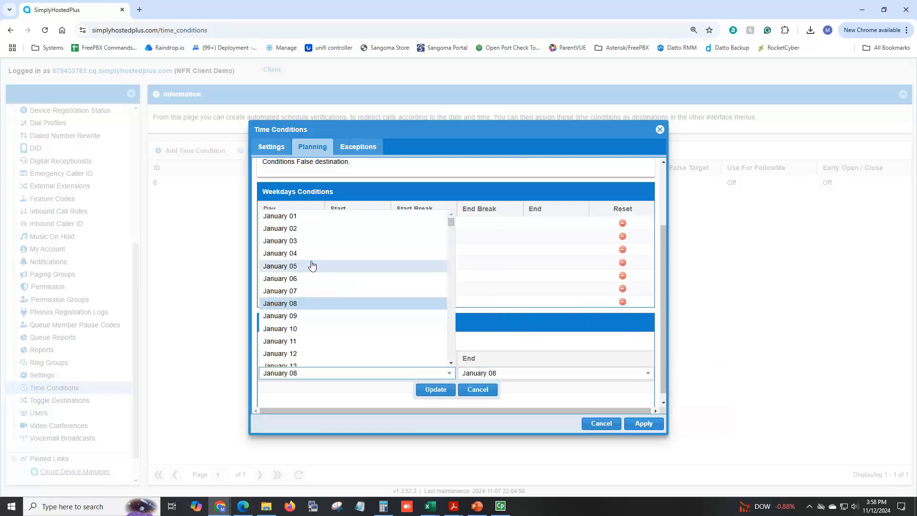
click(309, 215)
click(647, 373)
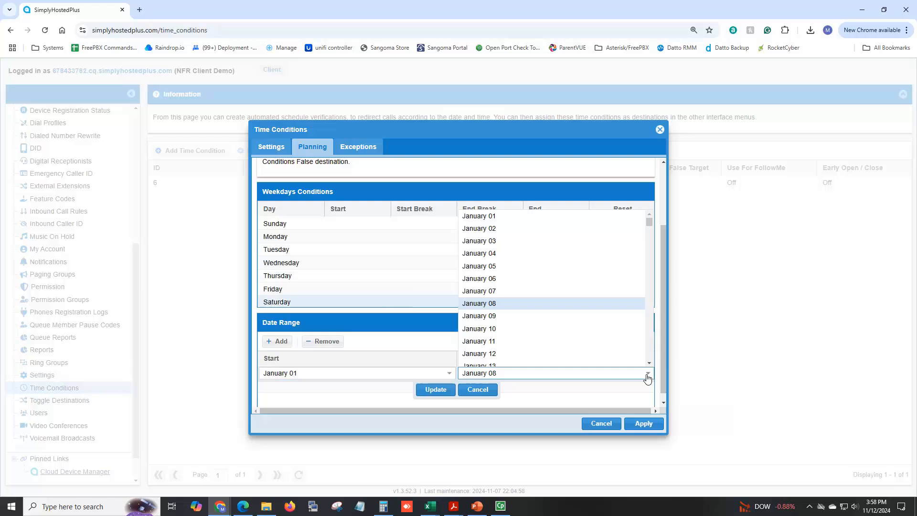
click(527, 228)
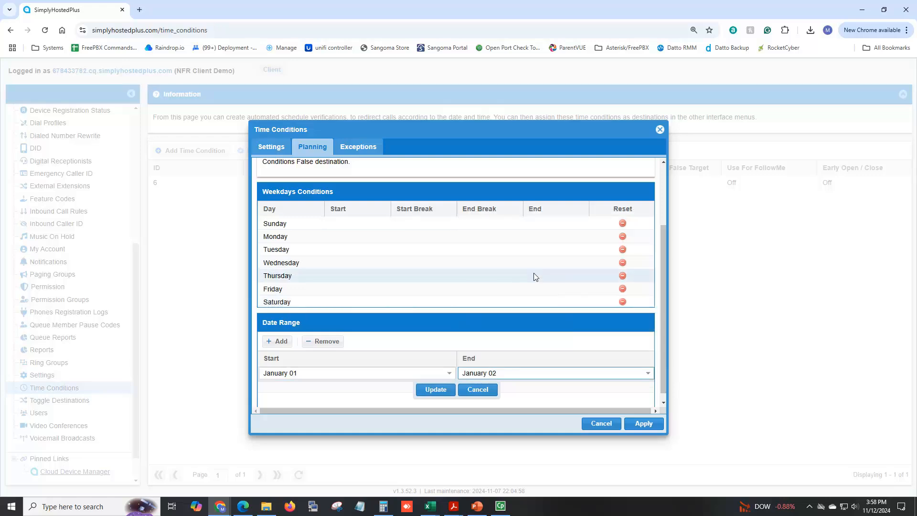
click(438, 387)
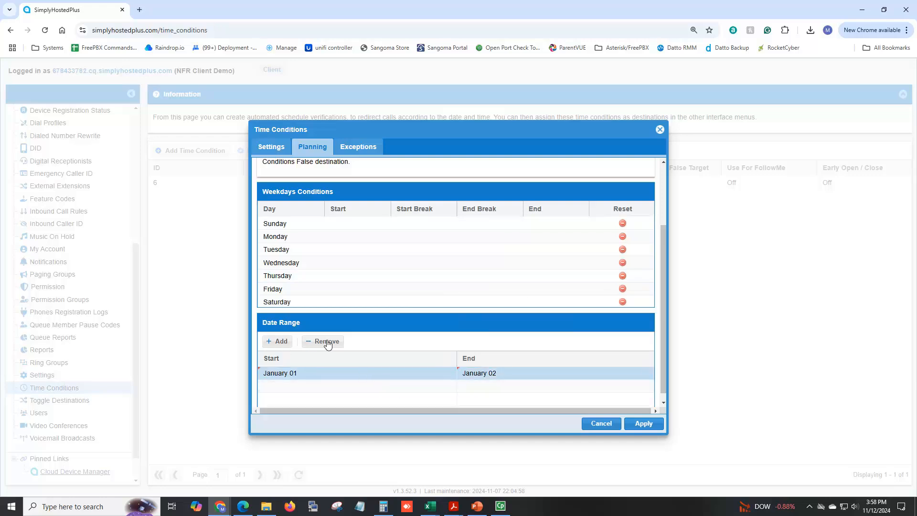
Try a second range of March 01 to March 12, then discard that edit
double_click(289, 389)
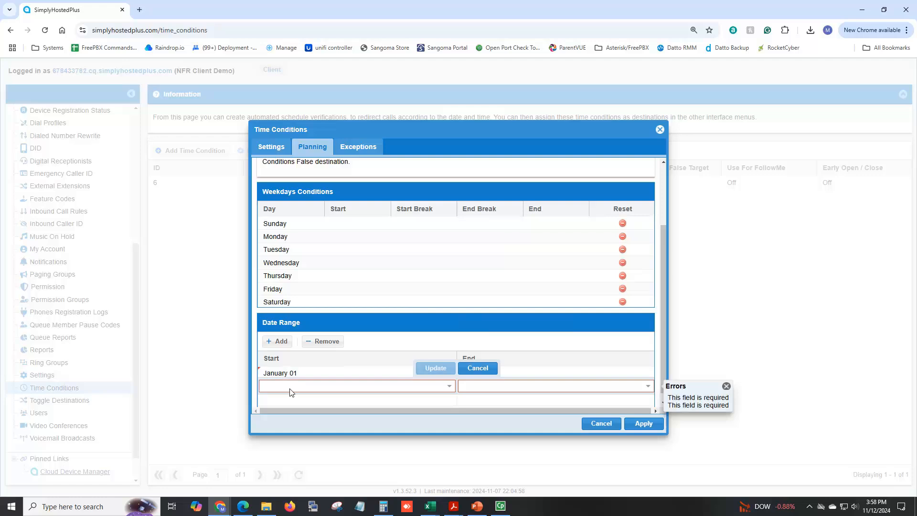
click(449, 386)
scroll(336, 327, down, 3)
scroll(335, 326, down, 10)
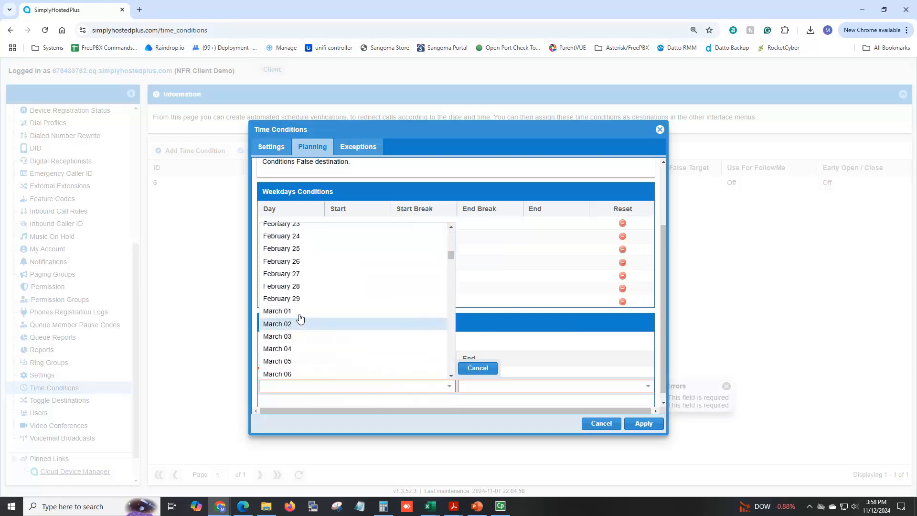
click(301, 320)
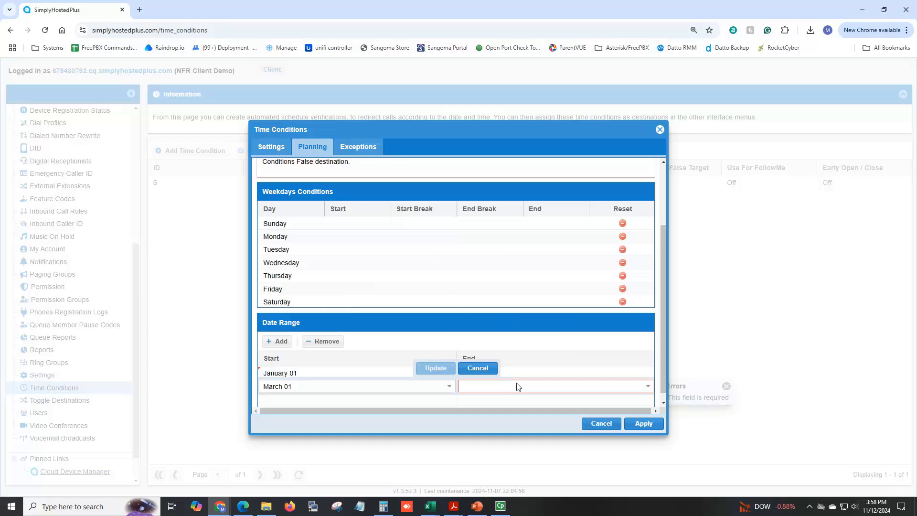
click(549, 386)
scroll(528, 296, down, 15)
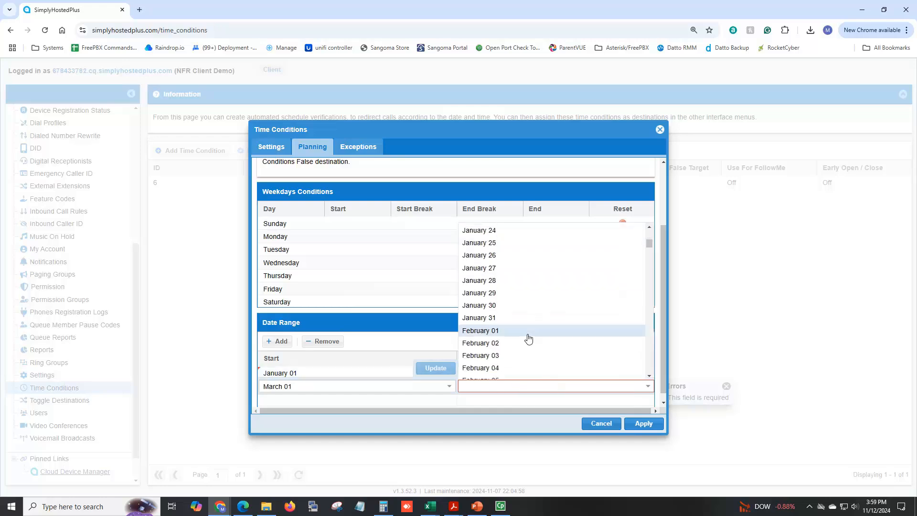
scroll(528, 353, down, 6)
click(503, 306)
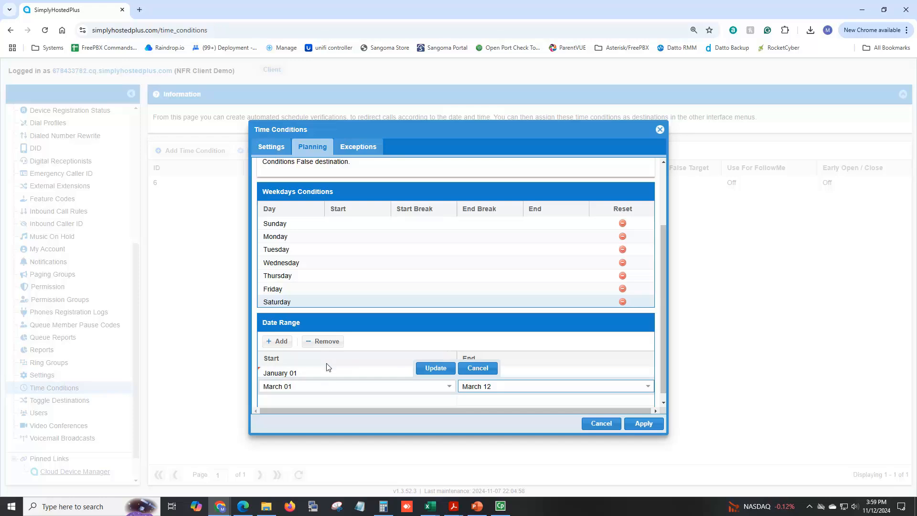
click(477, 369)
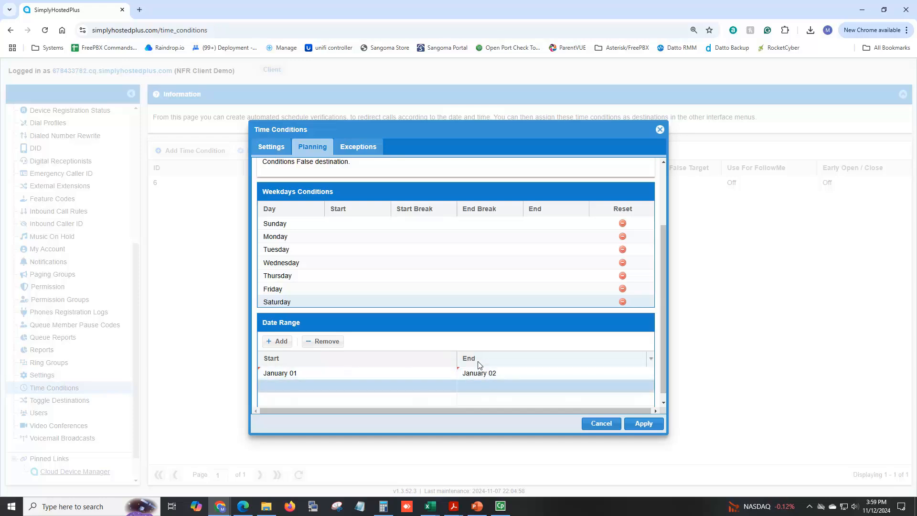
Delete the January date range and type Monday's hours as 08:00 to 17:00
click(329, 342)
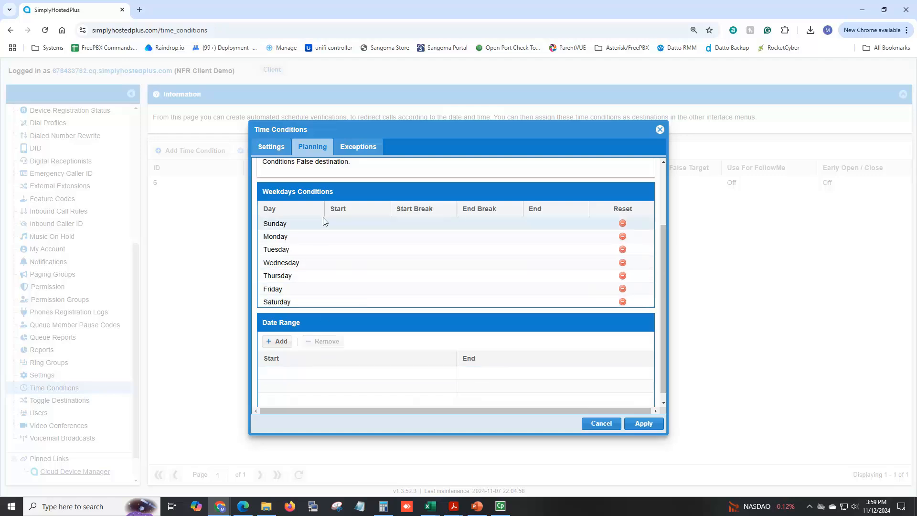
click(338, 239)
double_click(338, 239)
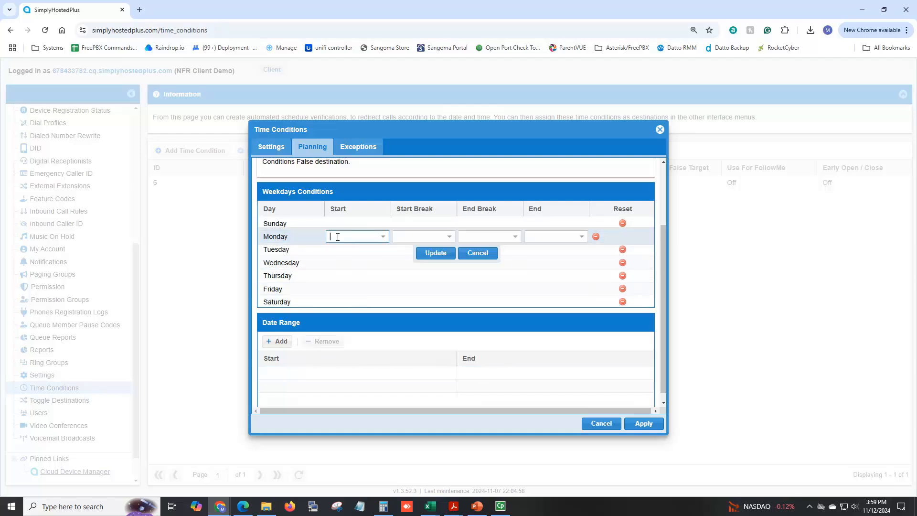
text(8)
key(BackSpace)
text(08)
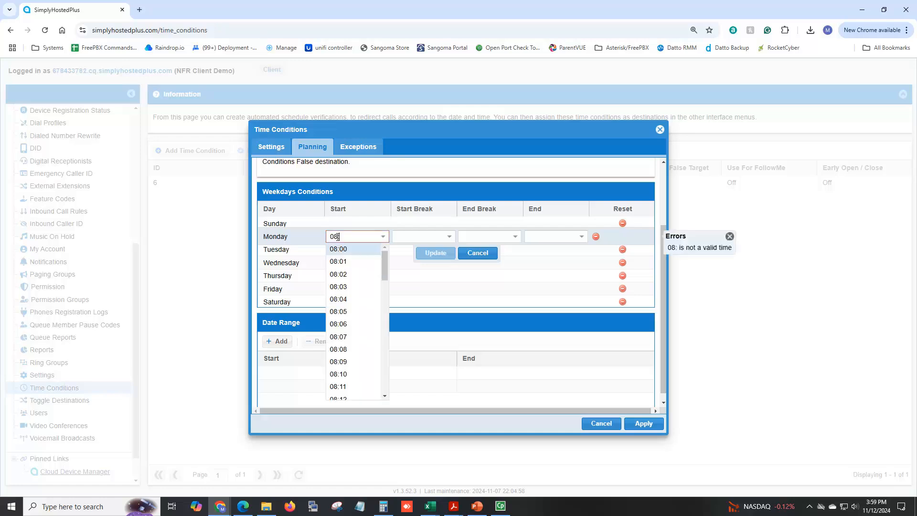
text(:00)
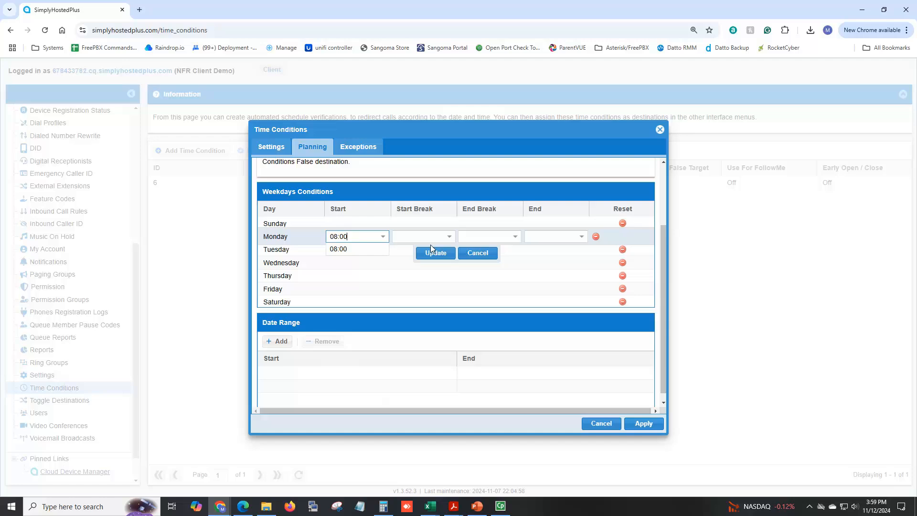
click(549, 237)
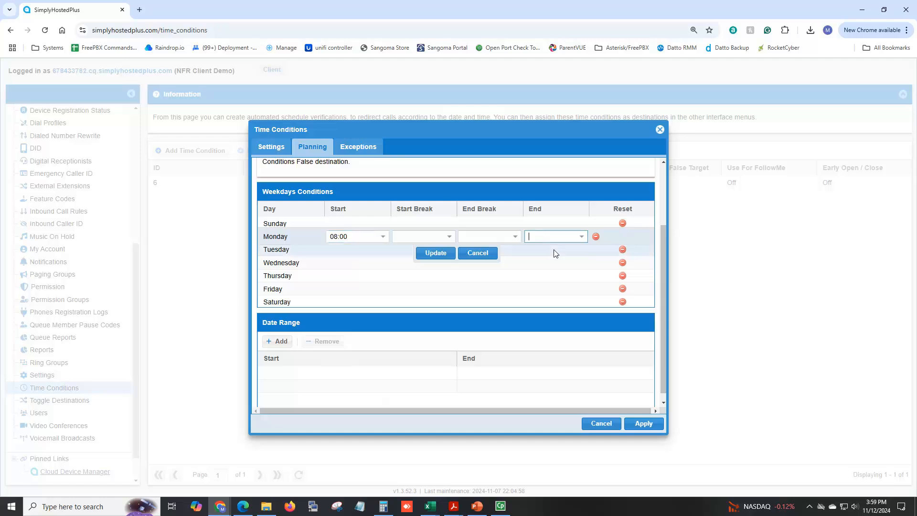
text(17L00)
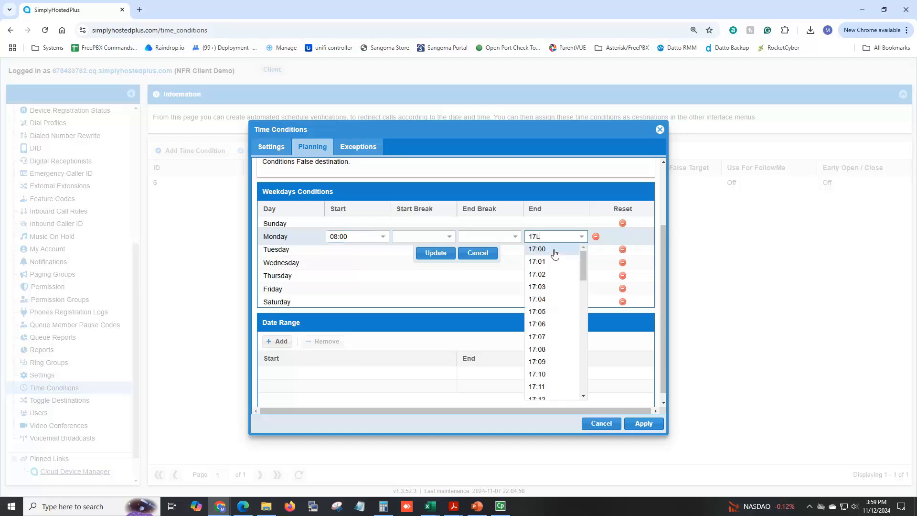
key(BackSpace)
key(BackSpace)
text(:00)
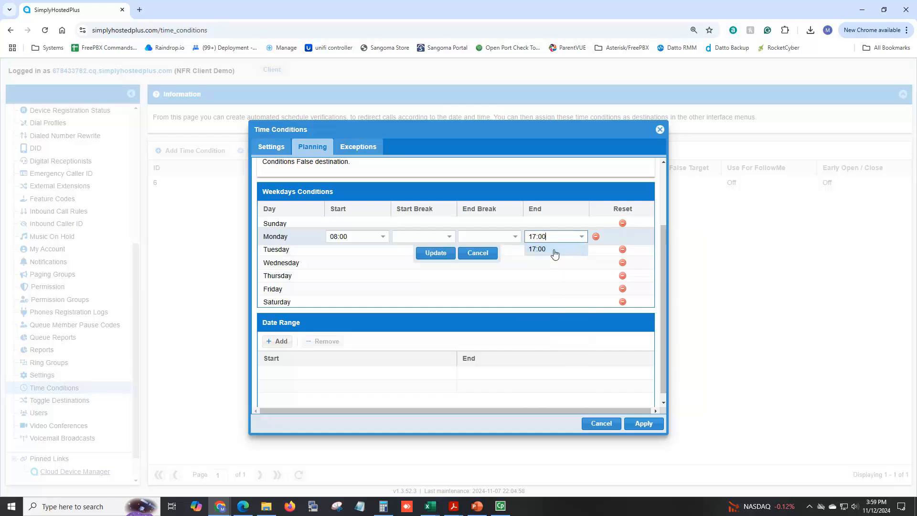
click(435, 254)
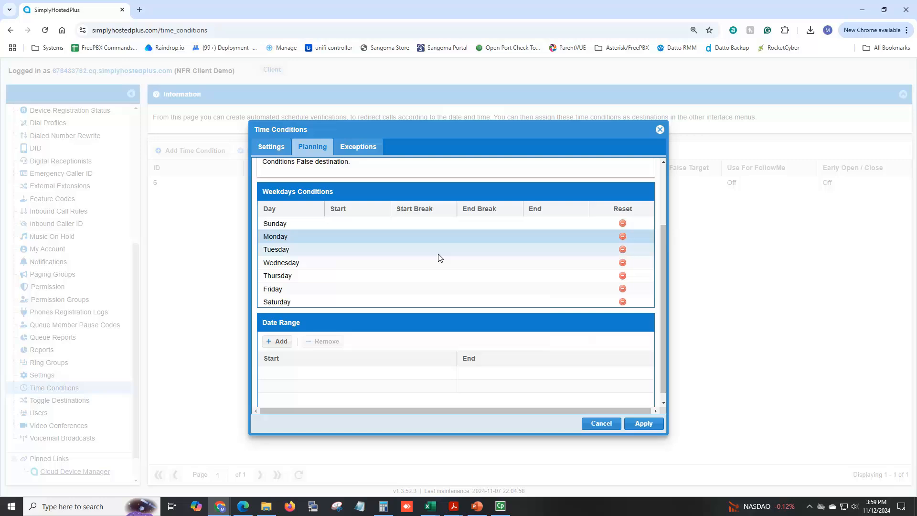
Re-pick Monday's 08:00 start and 17:00 end from the time lists and save
double_click(356, 237)
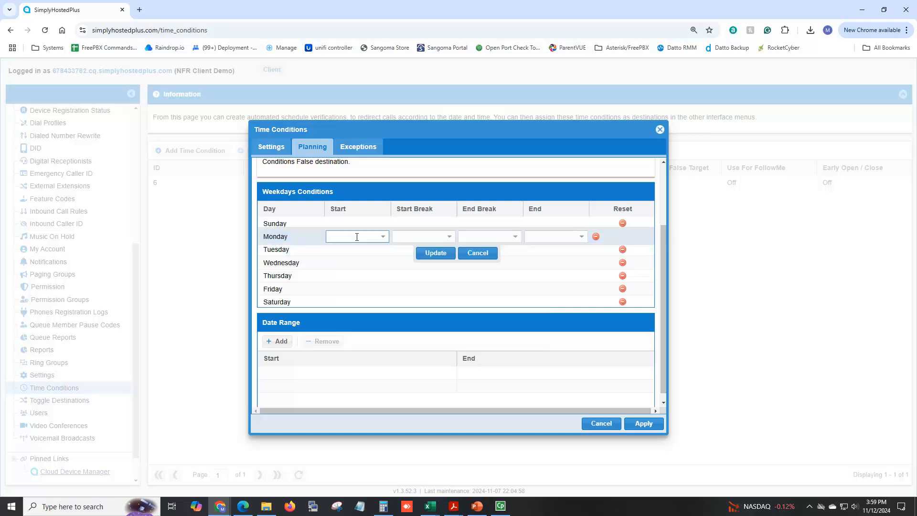
text(08)
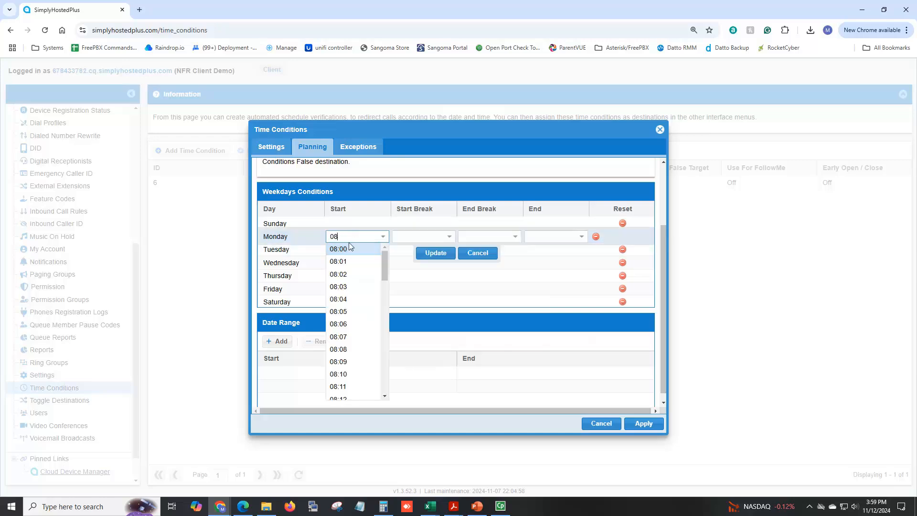
click(347, 248)
click(564, 236)
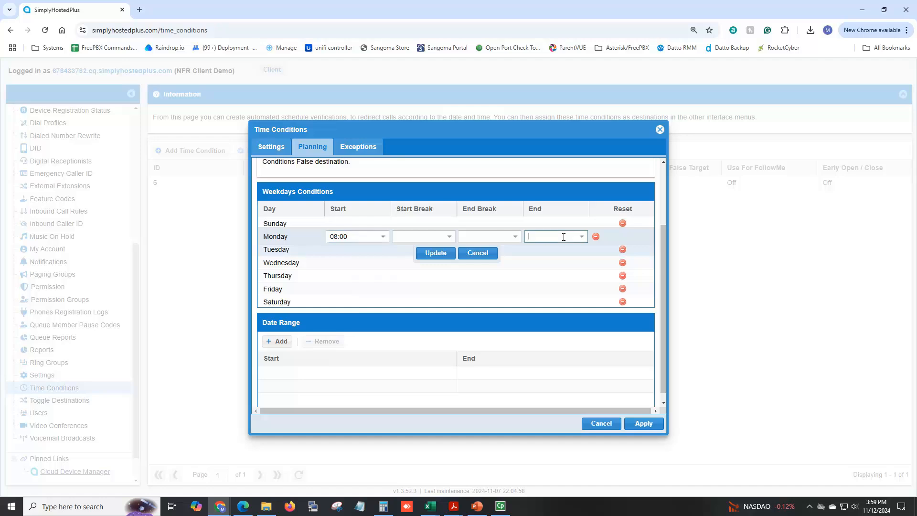
text(17)
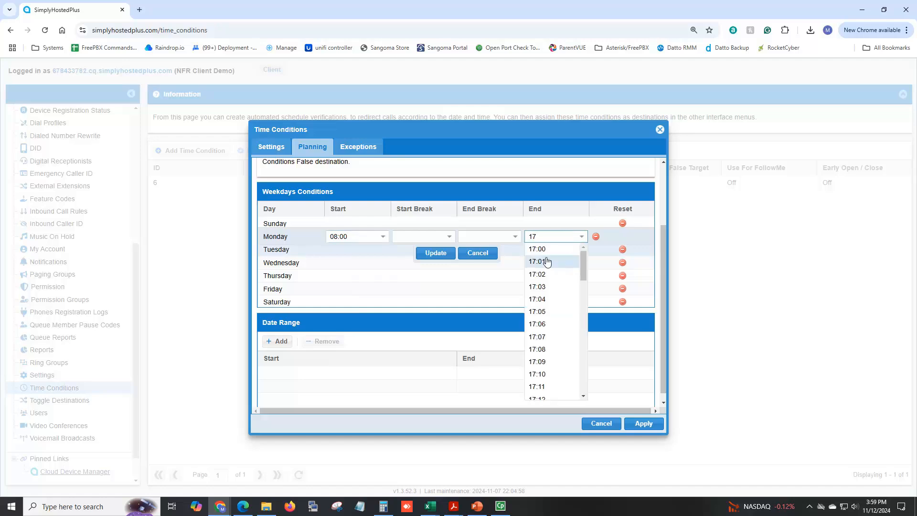
click(544, 249)
click(439, 255)
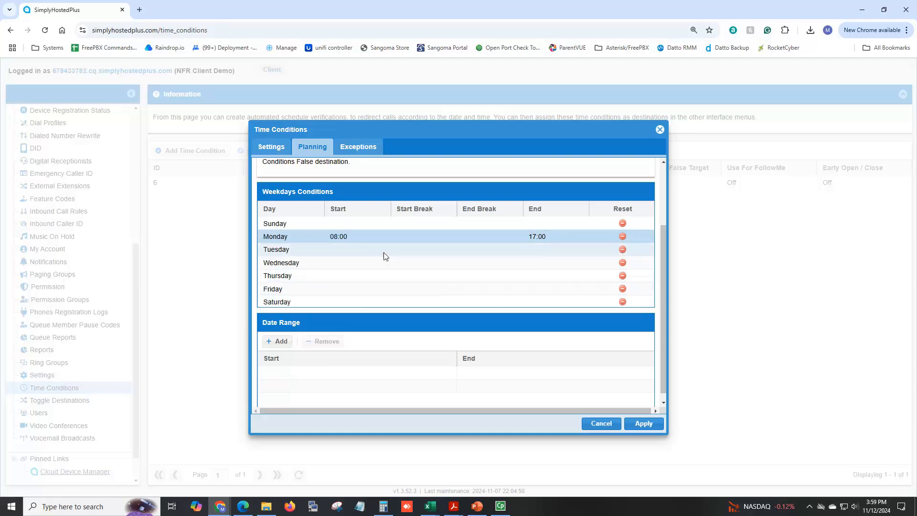
Set Tuesday's hours to 09:00 through 17:00
double_click(341, 251)
text(9:)
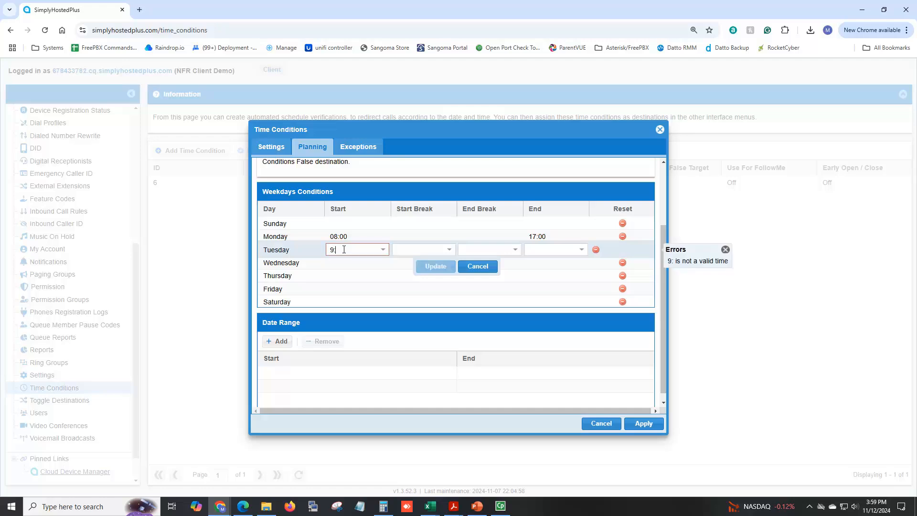
text(00)
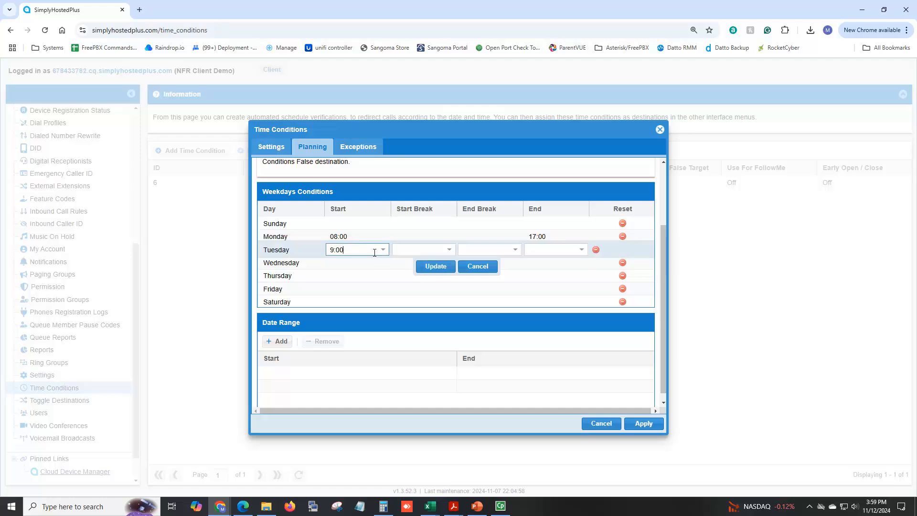
click(384, 250)
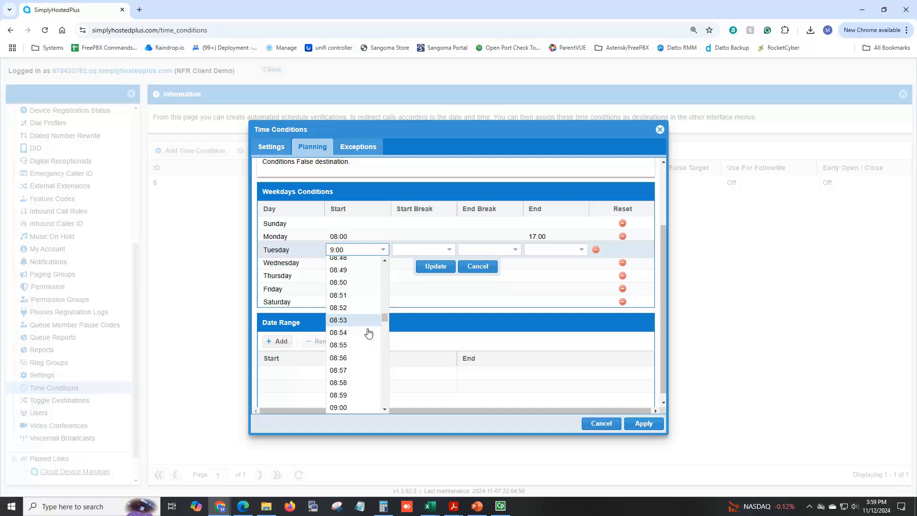
click(354, 359)
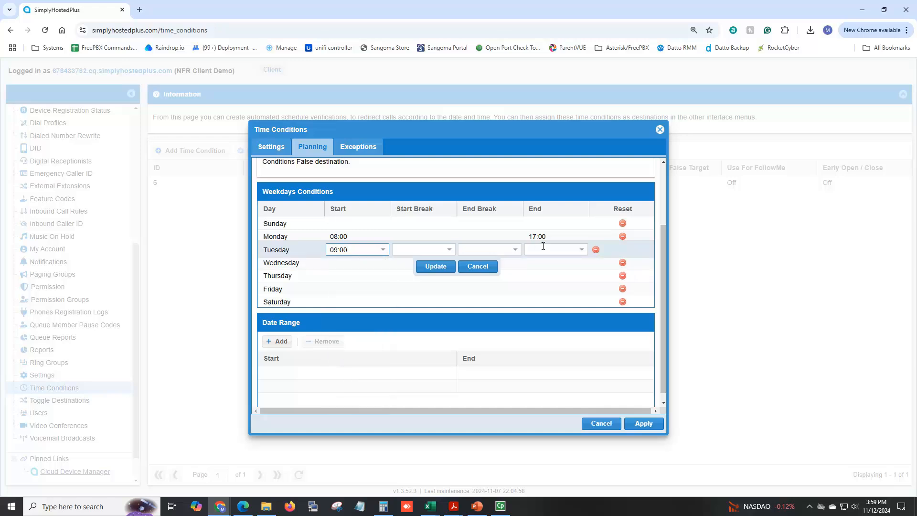
click(582, 250)
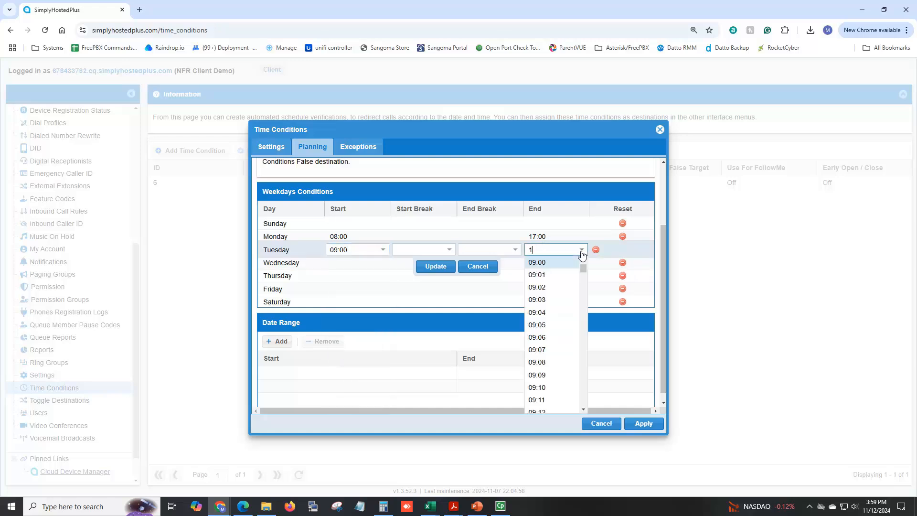
text(17:00)
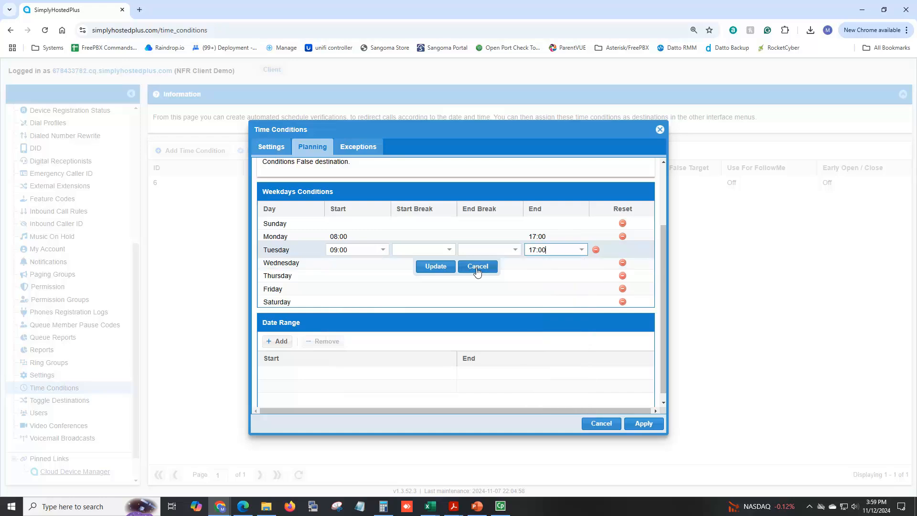
click(445, 266)
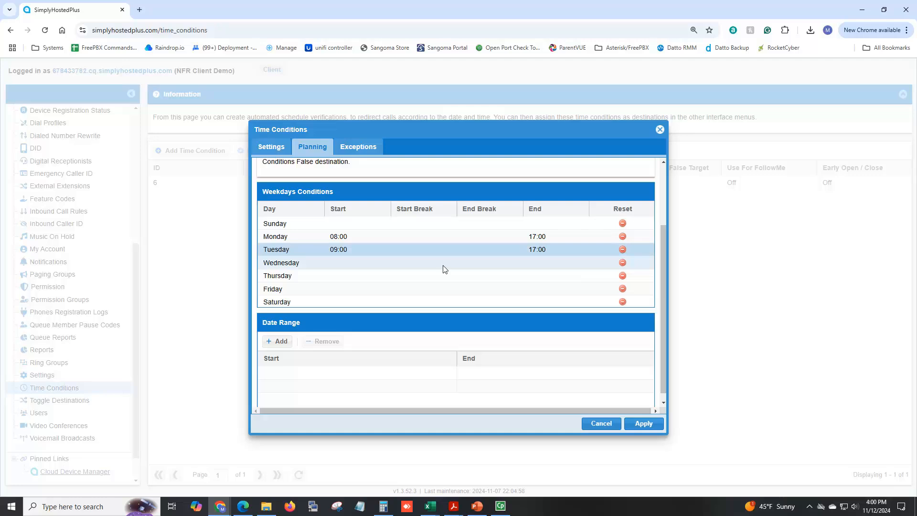
Add a 12:00–13:00 break to Monday and apply the Holiday time condition, saved as ID 42
double_click(416, 236)
text(1)
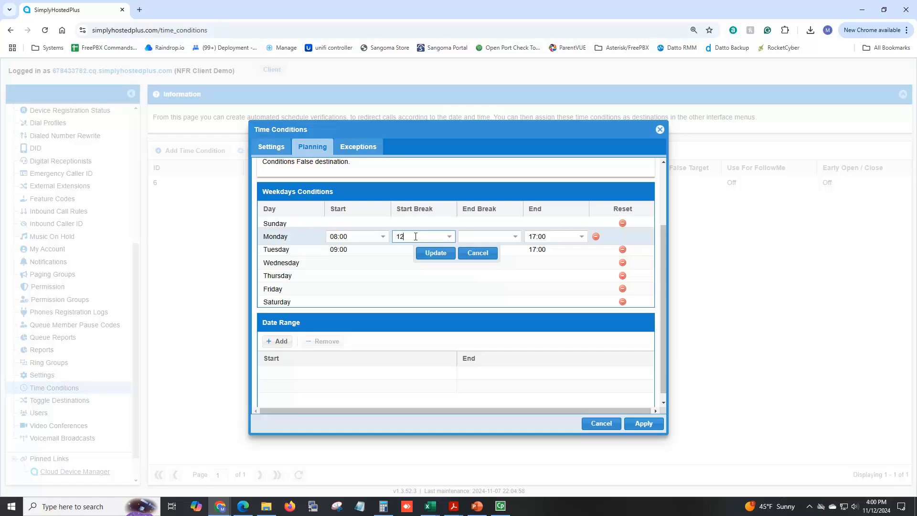
text(2)
click(408, 249)
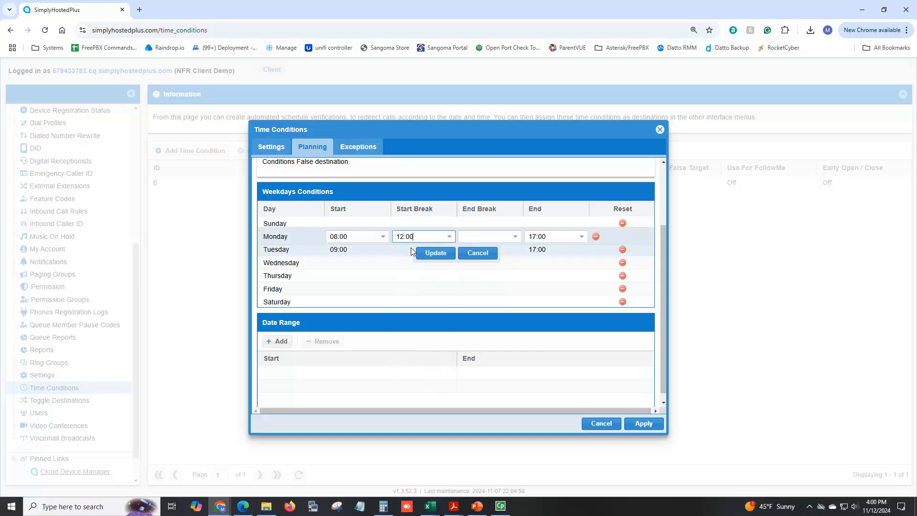
click(478, 234)
text(1)
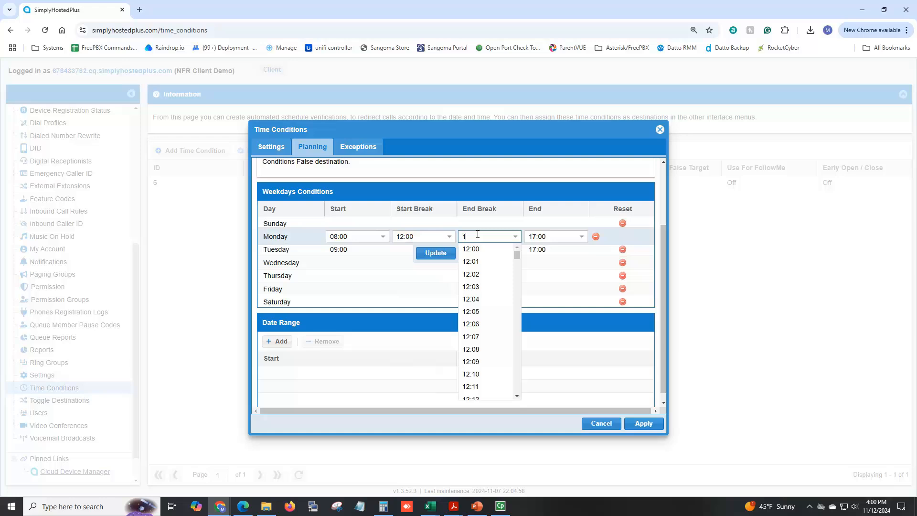
text(13)
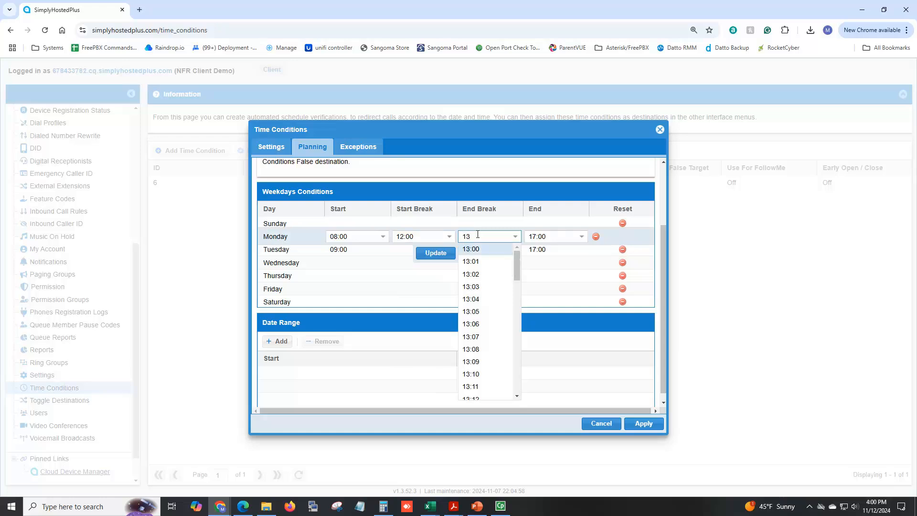
click(473, 250)
click(437, 253)
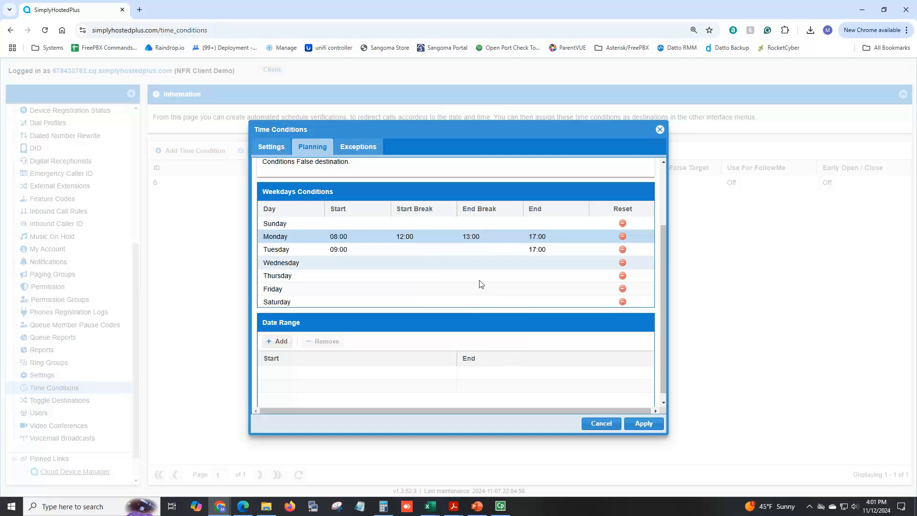
click(652, 423)
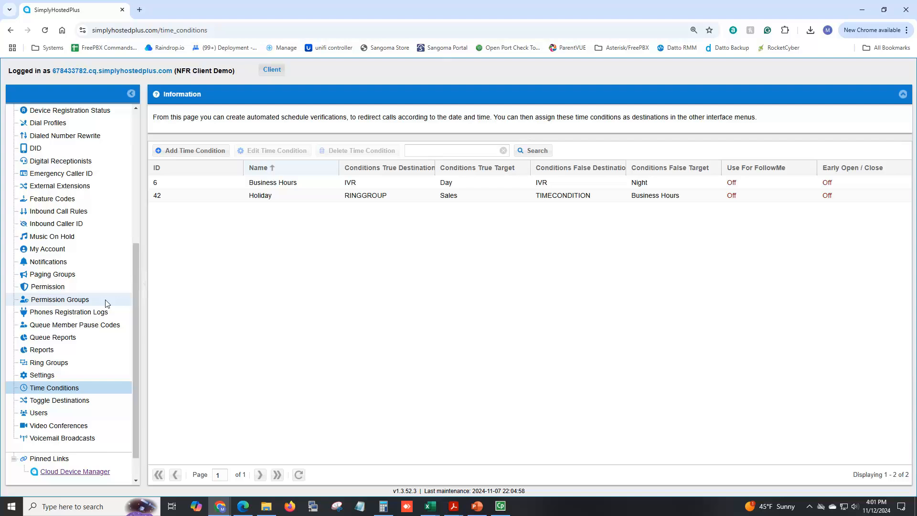
Go to the DID page and open the number whose destination type is still Please Select
scroll(106, 300, up, 3)
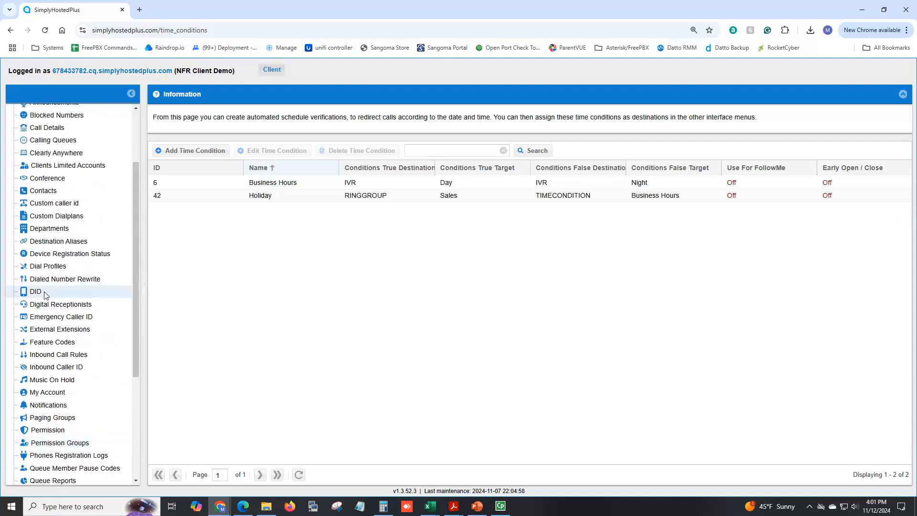
click(45, 292)
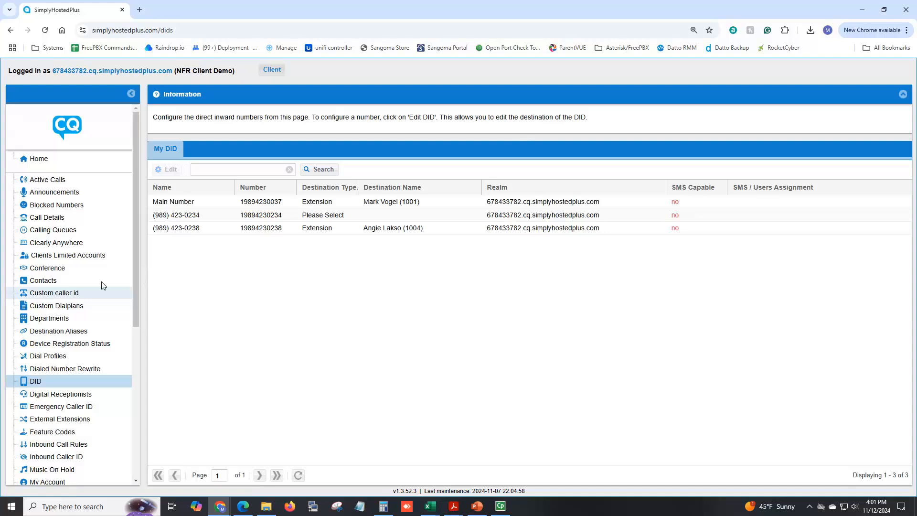
click(280, 218)
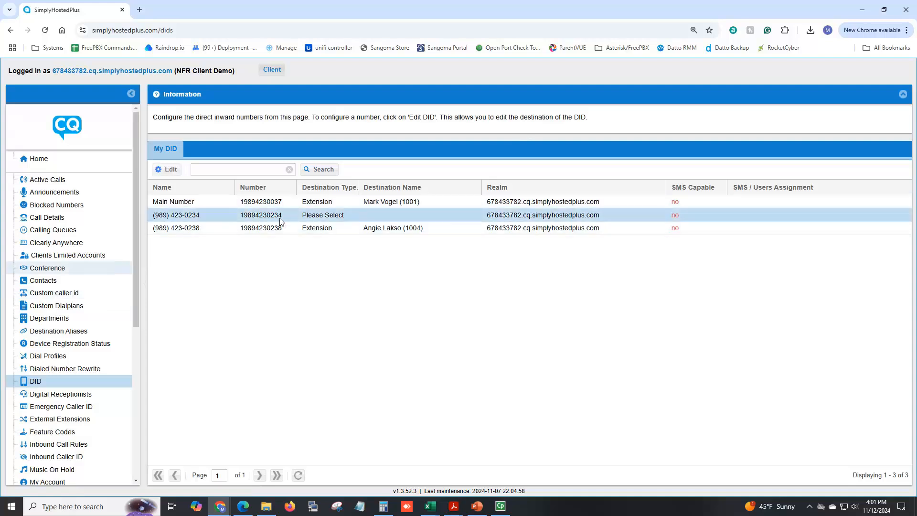
click(171, 170)
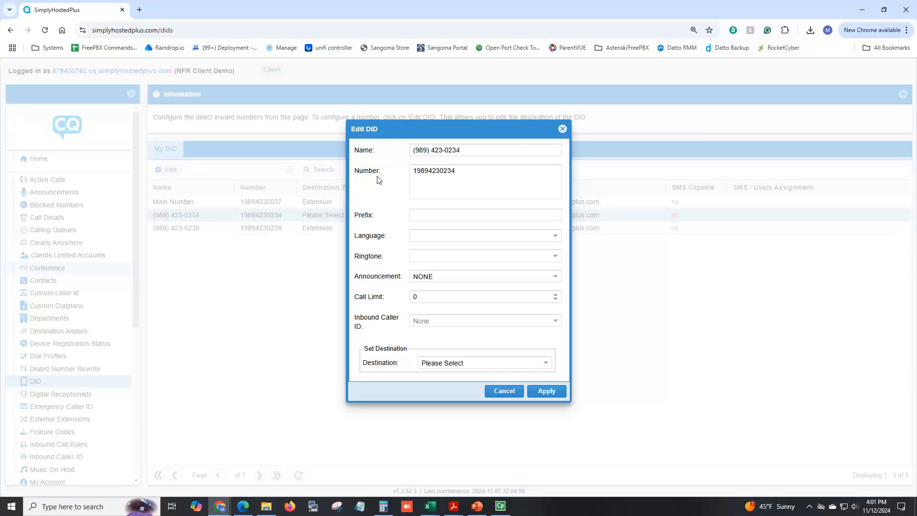
Edit the DID to use Toggle Destination with target Holiday, and apply
click(429, 215)
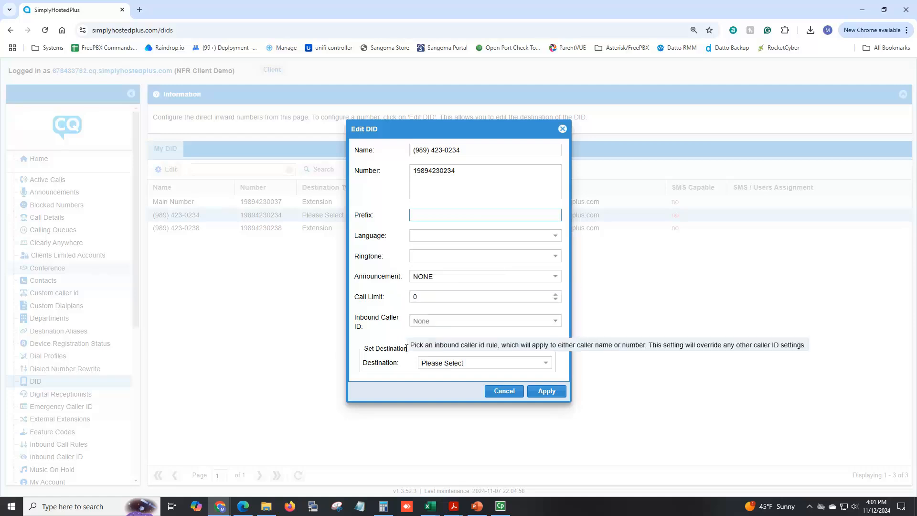
click(461, 366)
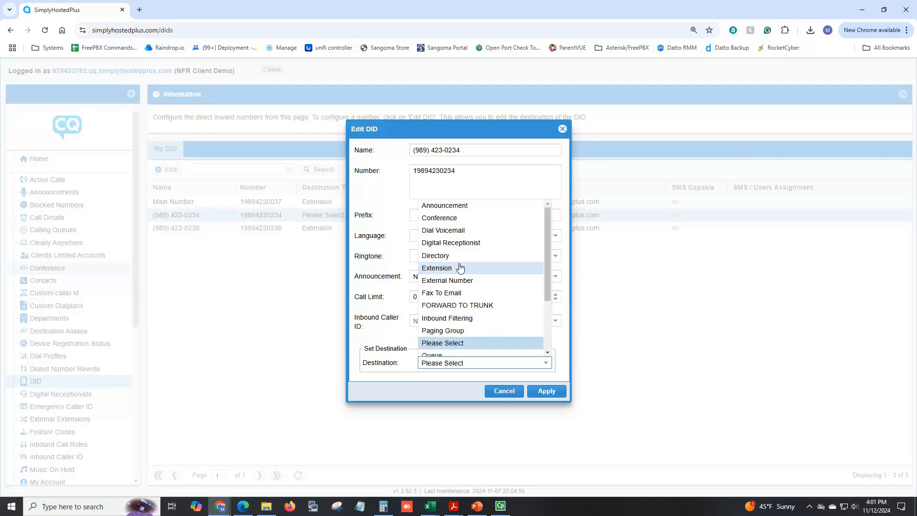
scroll(460, 268, down, 3)
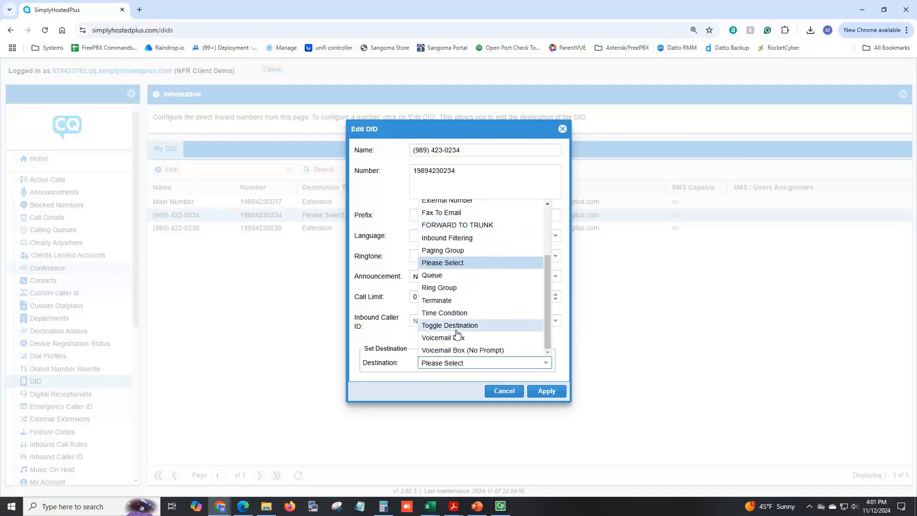
click(458, 326)
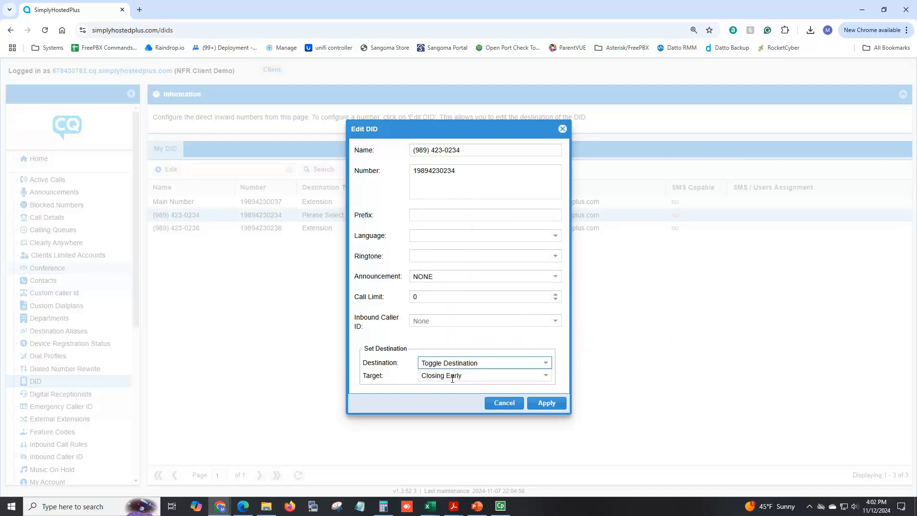
click(546, 376)
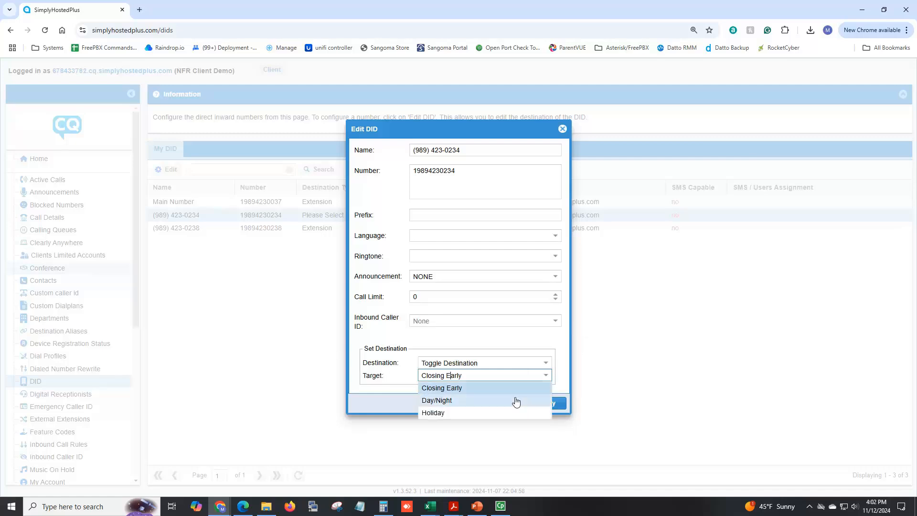
click(501, 414)
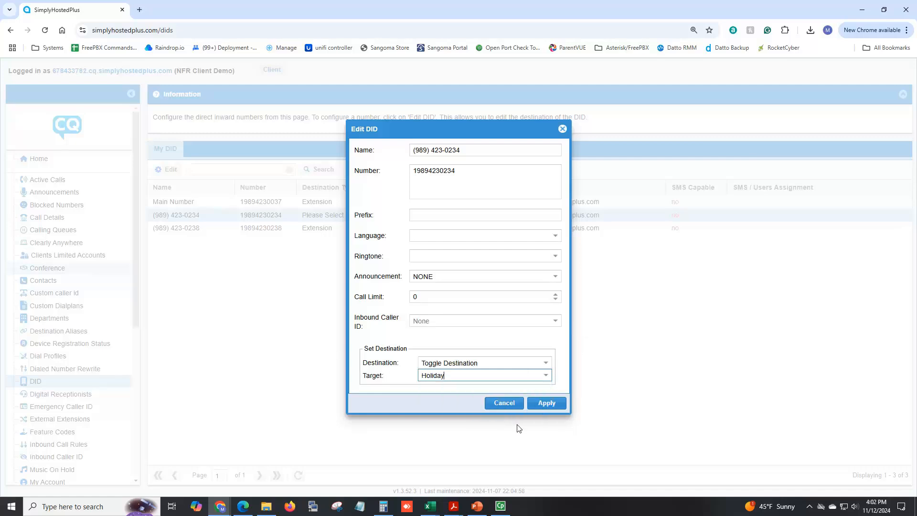
click(547, 404)
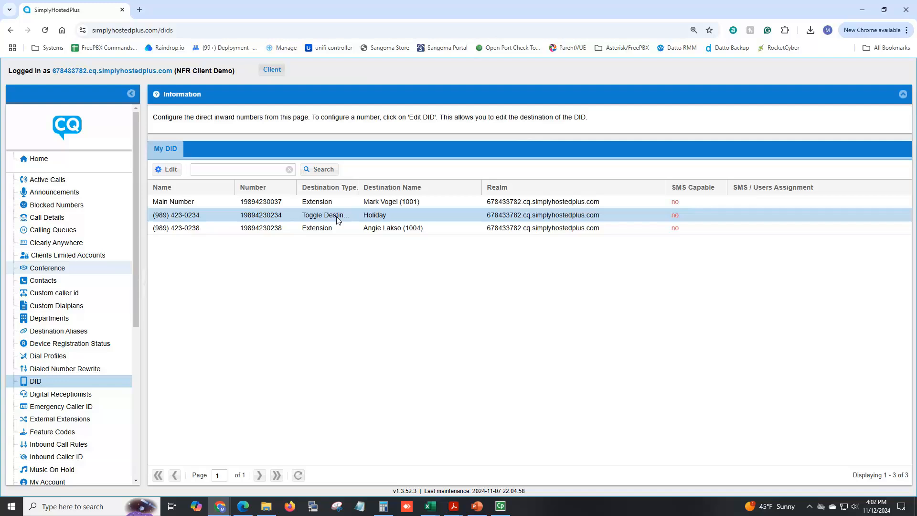
Scroll the page to review the DID list, now with one number routed to Holiday
scroll(74, 381, down, 5)
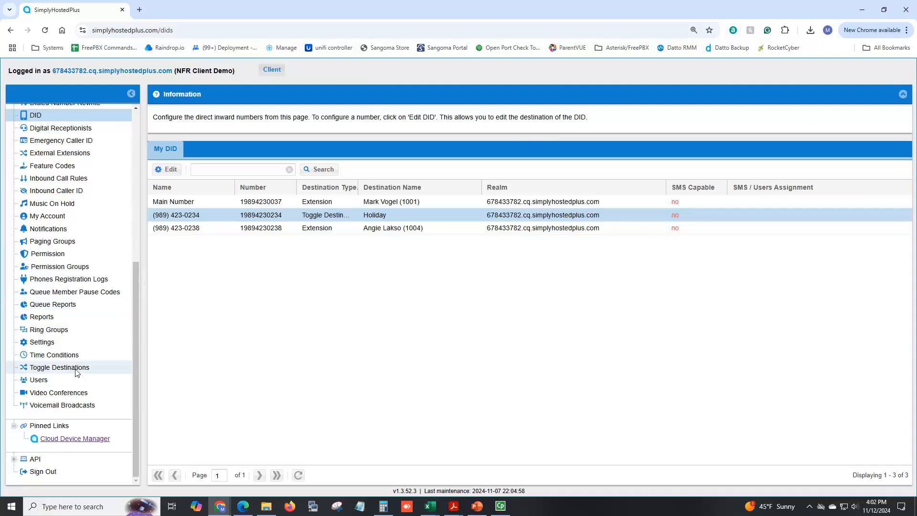
scroll(60, 160, up, 1)
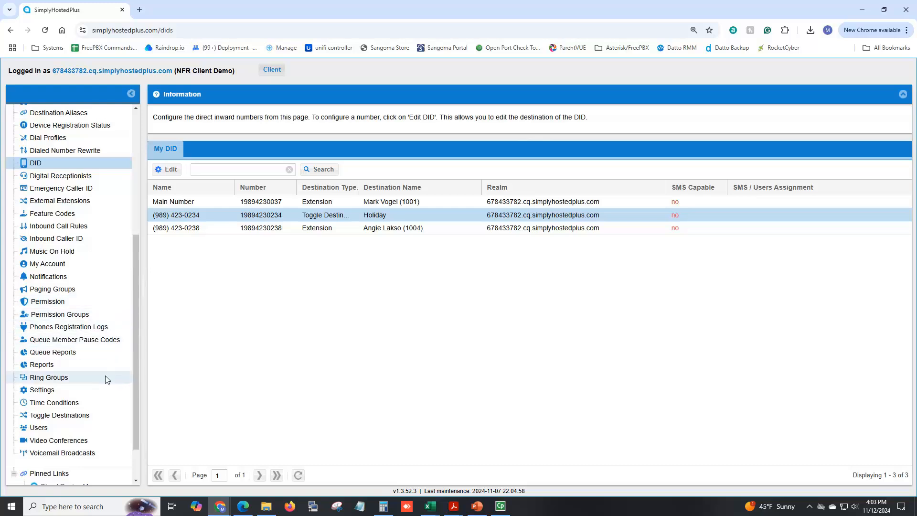
scroll(107, 379, down, 1)
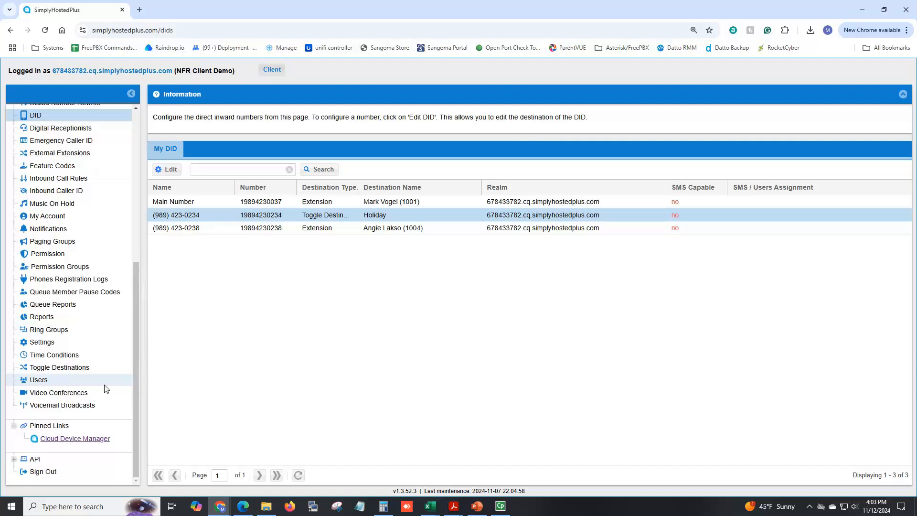
scroll(105, 388, up, 4)
scroll(98, 285, up, 2)
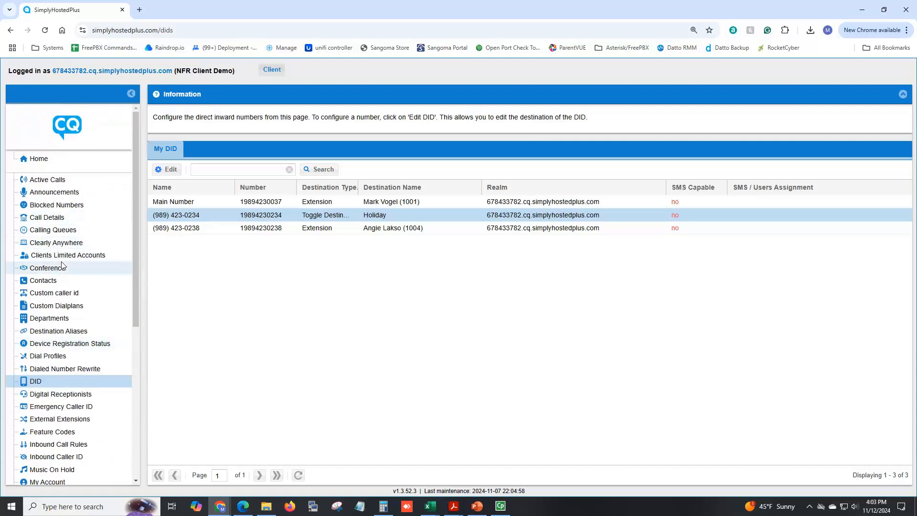
scroll(62, 286, down, 3)
scroll(73, 336, down, 2)
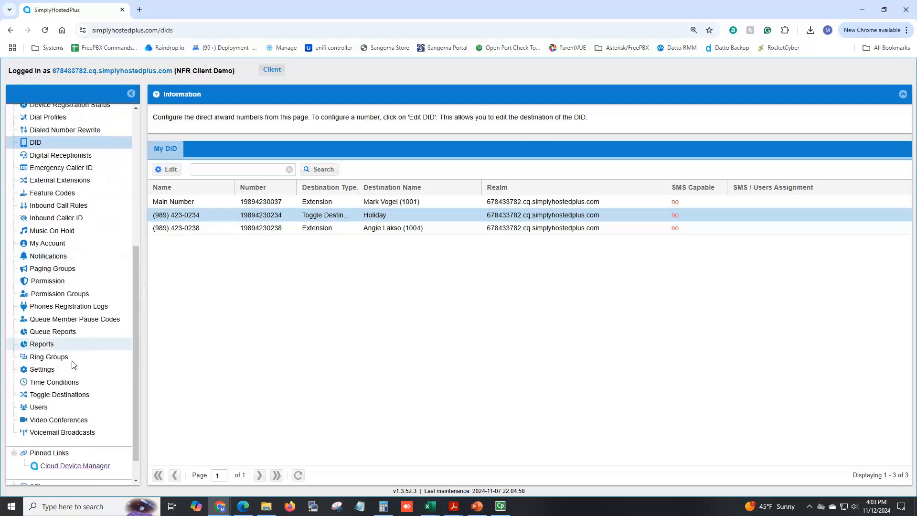
From Users, select the extension 1001 account and connect to Call Panel as that user
click(38, 407)
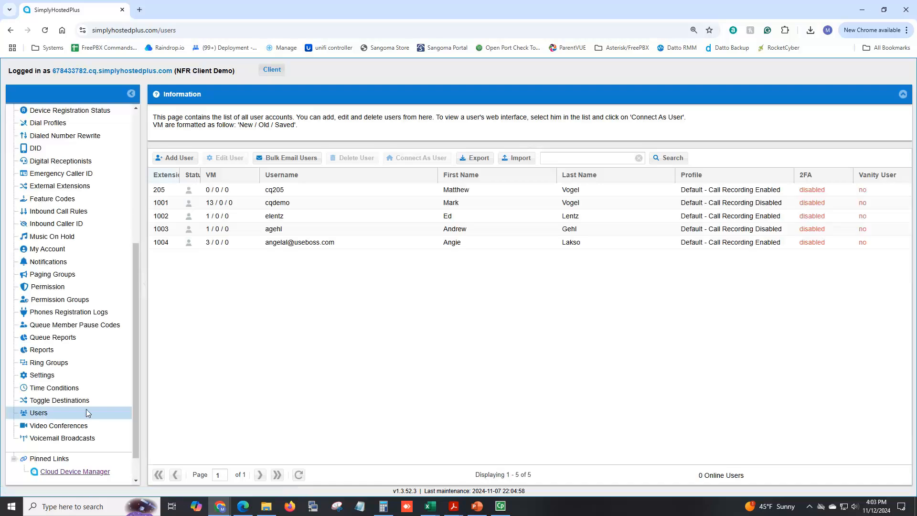
click(277, 203)
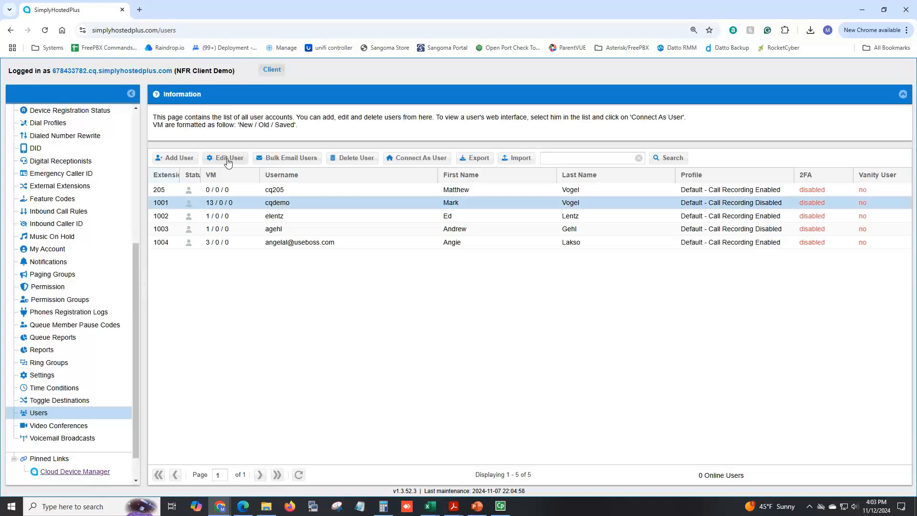
click(420, 163)
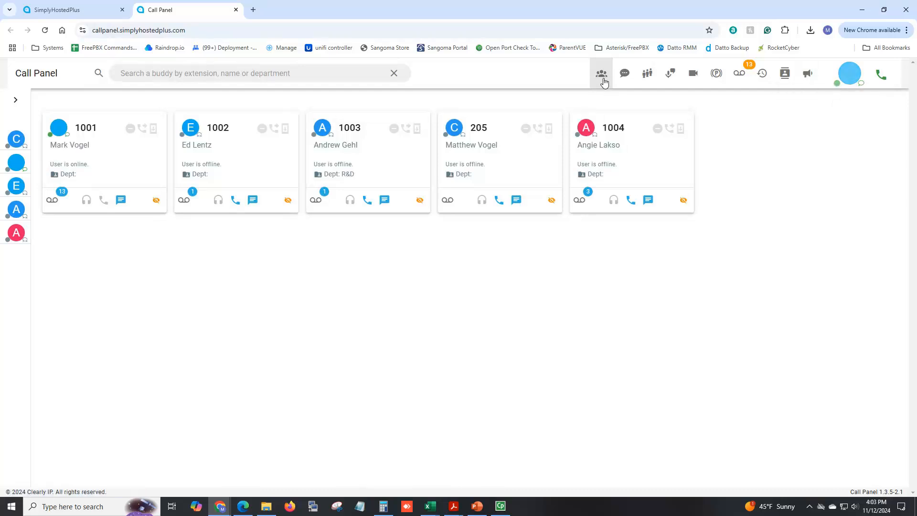
Show the Announcements list from the megaphone icon in the Call Panel header
click(807, 74)
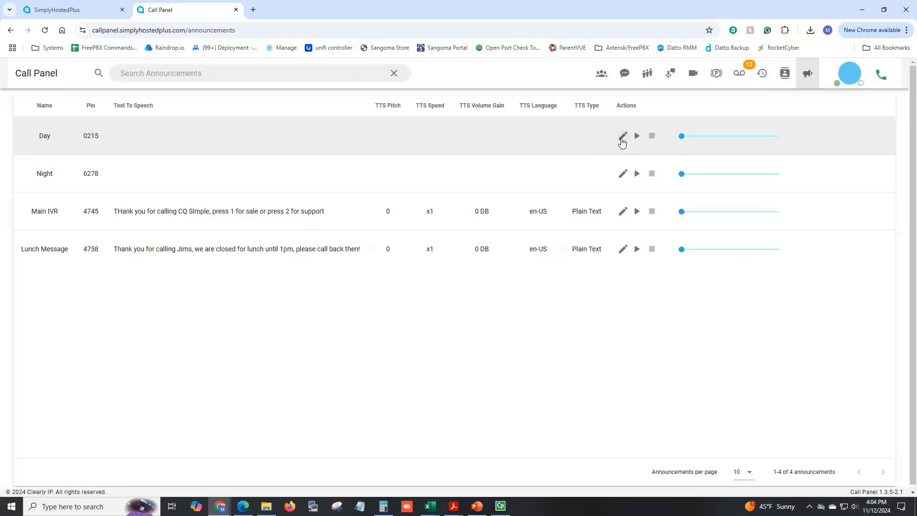
Edit the Day announcement: rename it to Holiday under Text-to-Speech and focus the message box
click(622, 137)
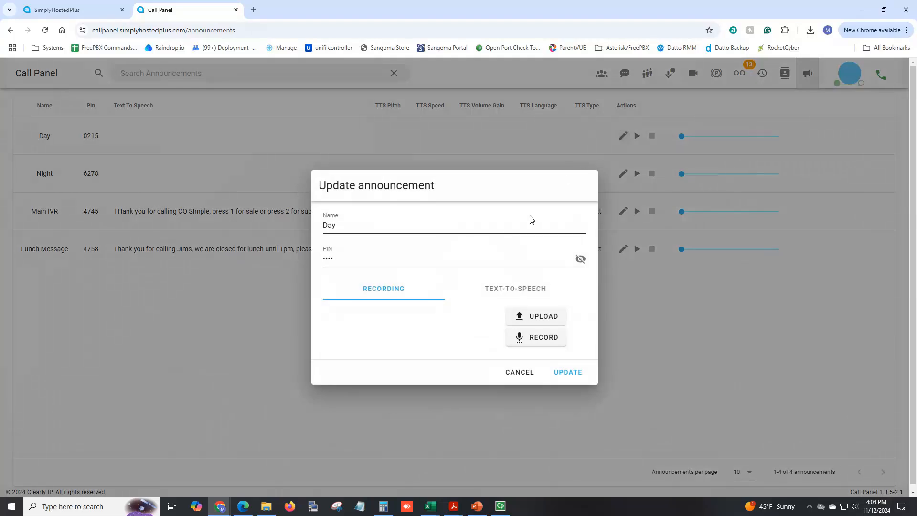
click(523, 293)
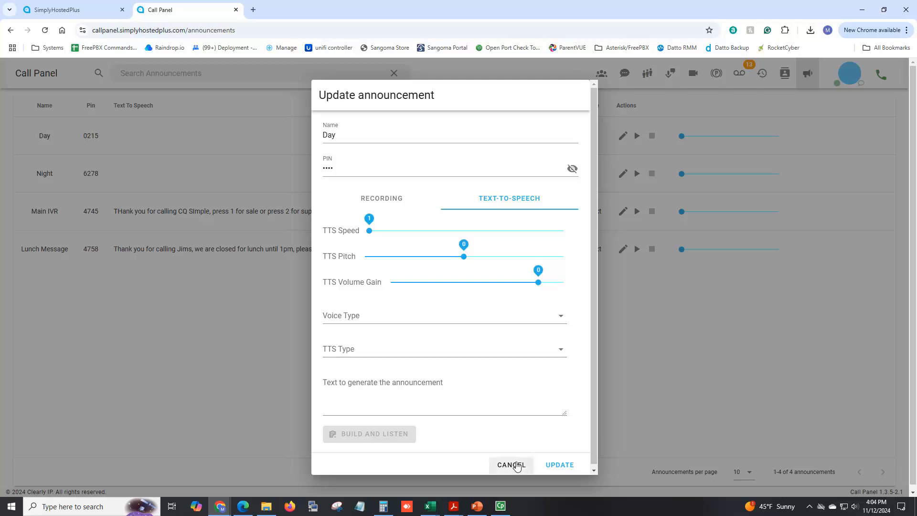
click(344, 136)
drag(344, 135, 279, 137)
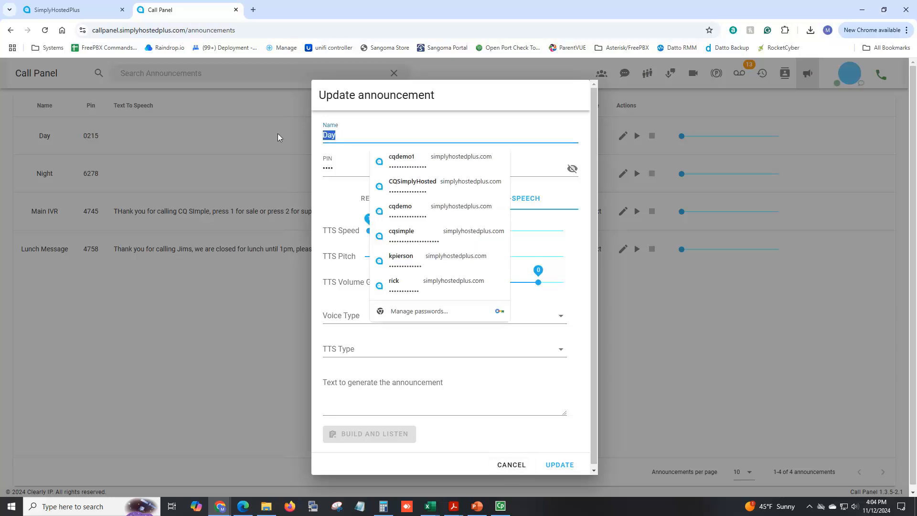
text(Holiday)
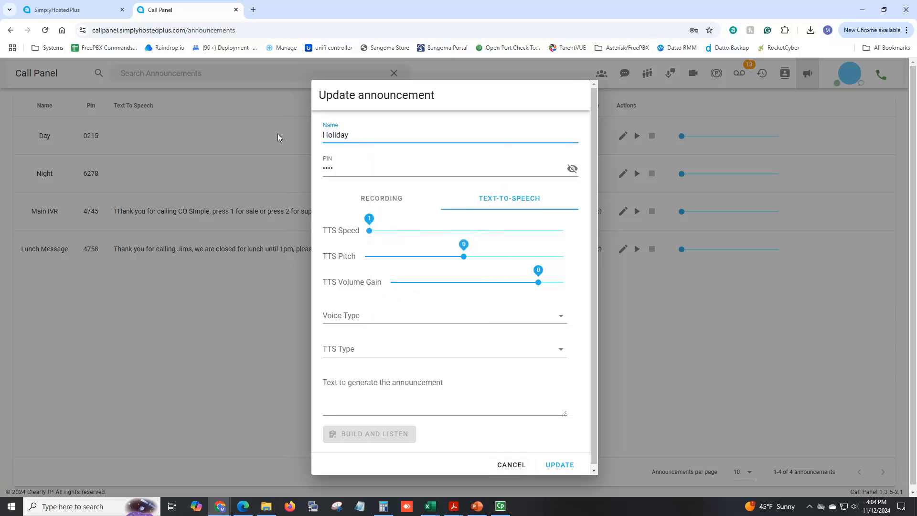
click(462, 382)
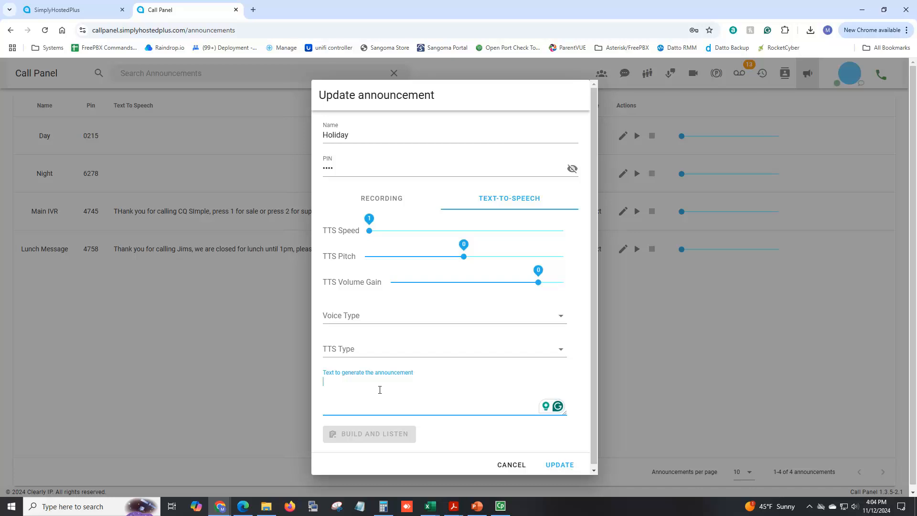
Draft the Thanksgiving Holiday closing message, then cancel the editor without saving
text(Thanks for calling CQ we are closed for the Thanksg)
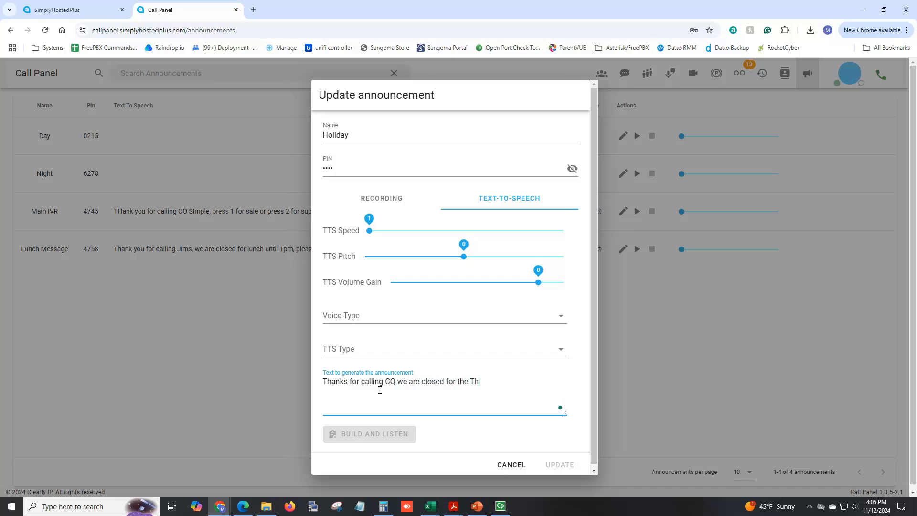
text(iving Holiday and are set to open...)
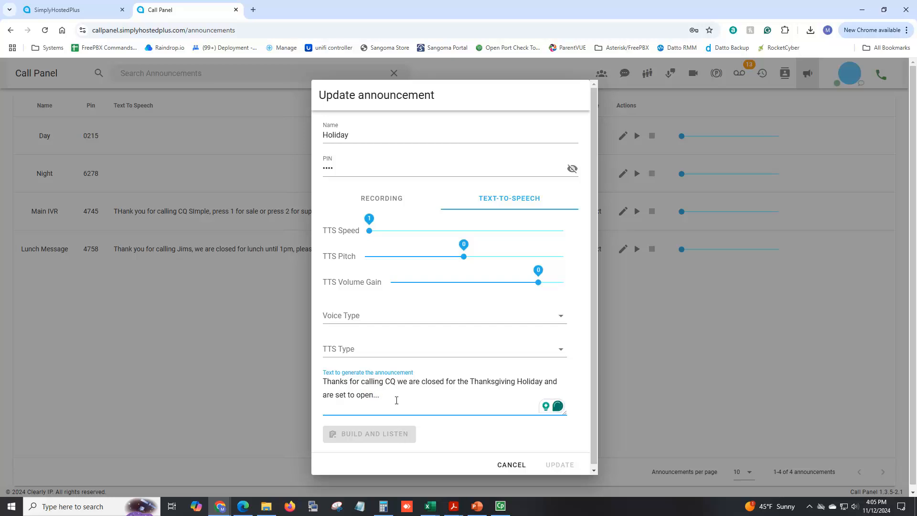
key(BackSpace)
key(BackSpace)
text(.)
click(389, 199)
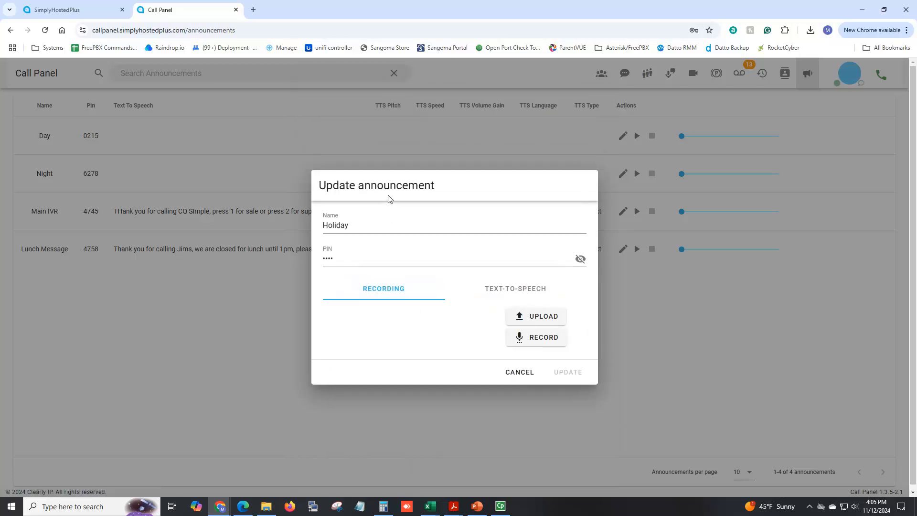
click(520, 375)
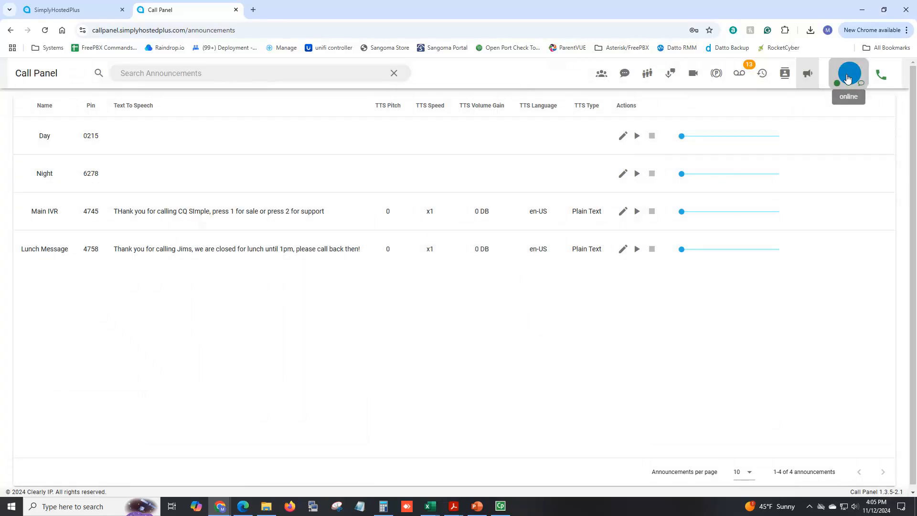
Open account settings, dismiss Chrome's save-password offer, and return to the buddy list
click(848, 78)
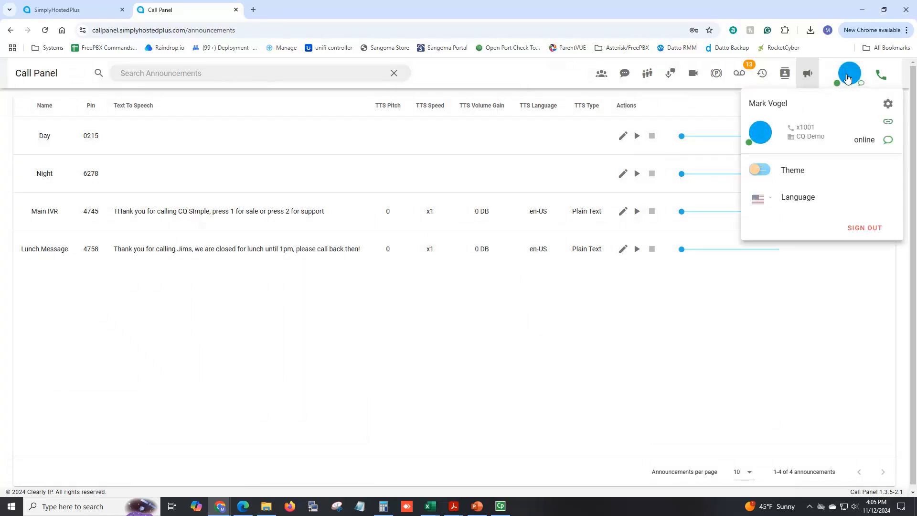
click(887, 104)
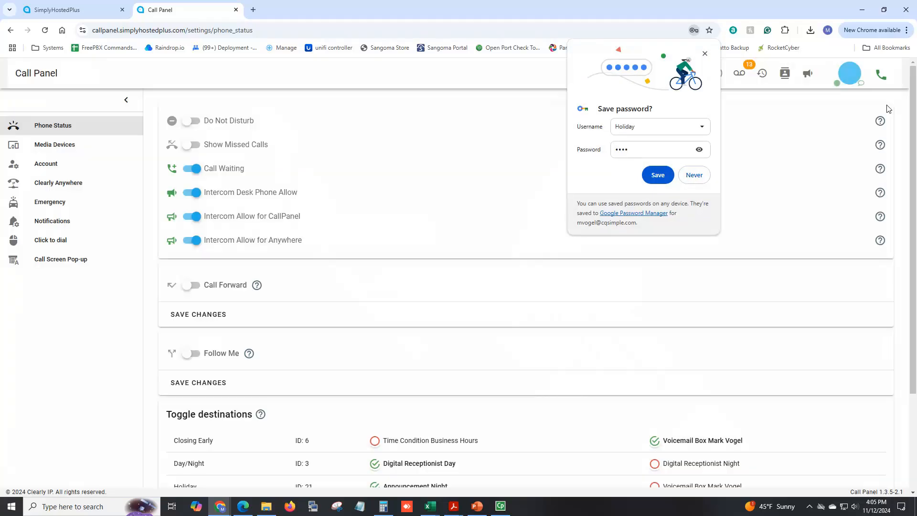
click(704, 54)
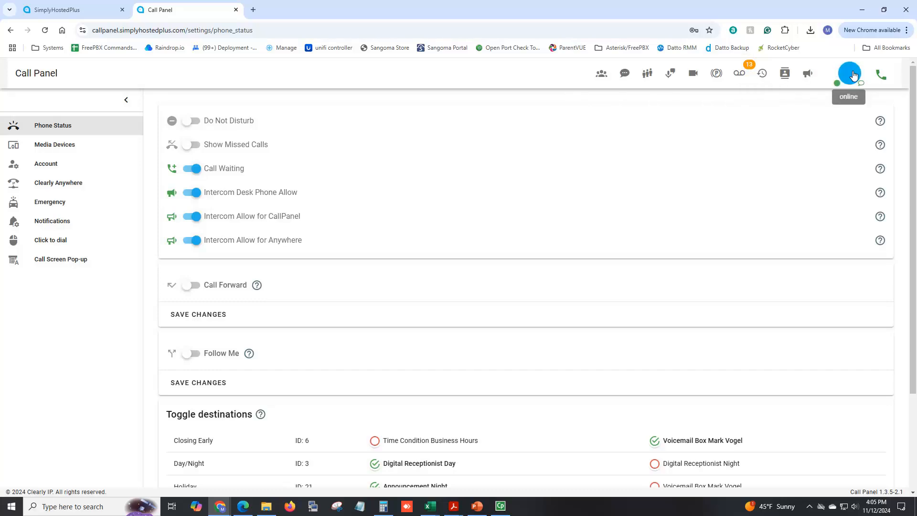
click(600, 74)
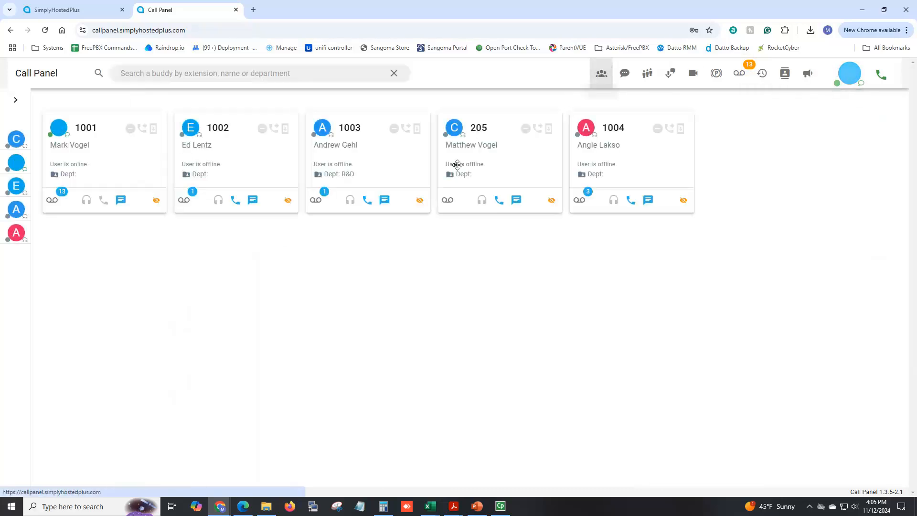
Open Phone Status settings and scroll down to the toggle destinations
click(851, 78)
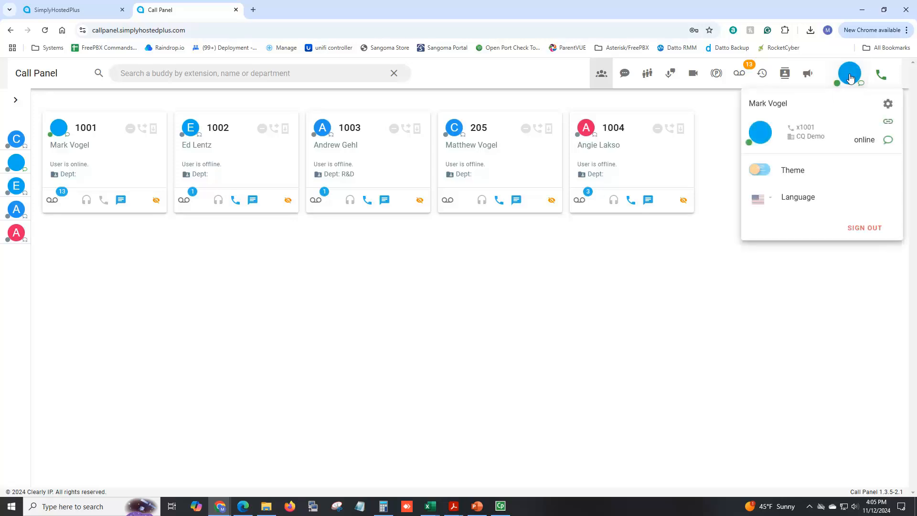
click(887, 105)
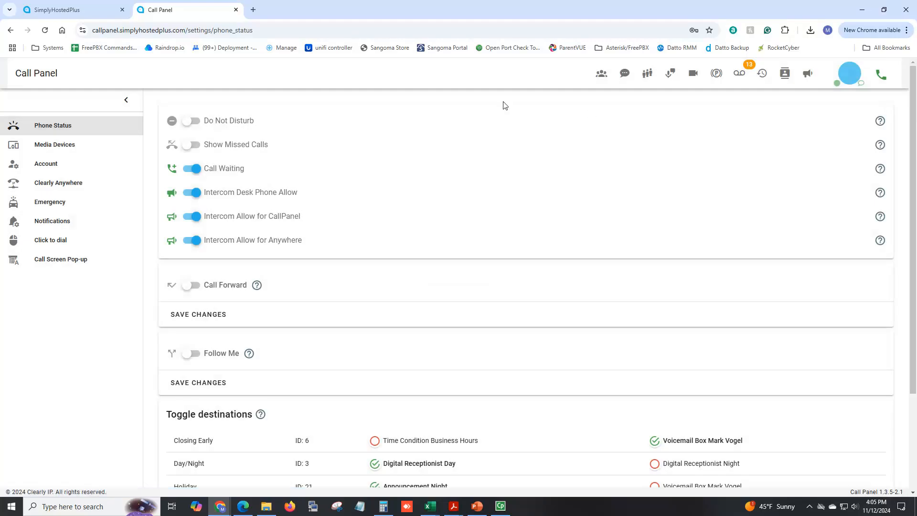
scroll(356, 199, down, 3)
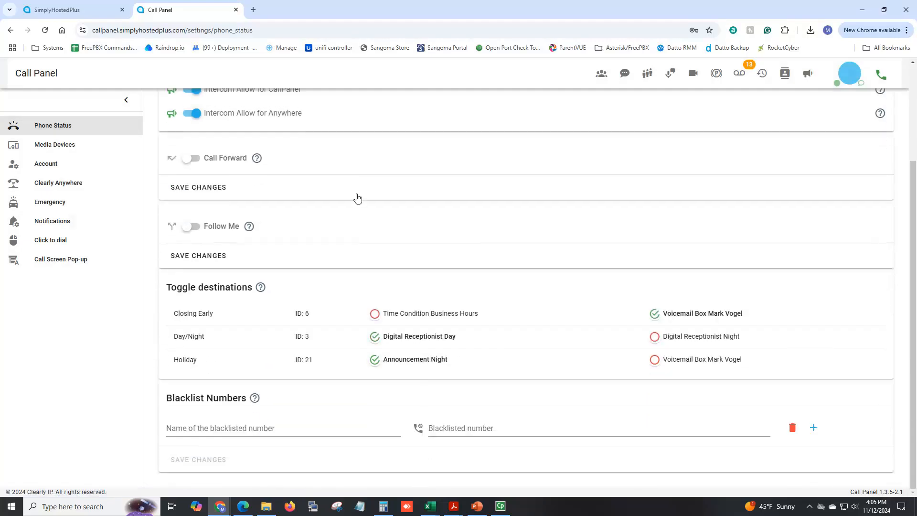
mouse_move(261, 288)
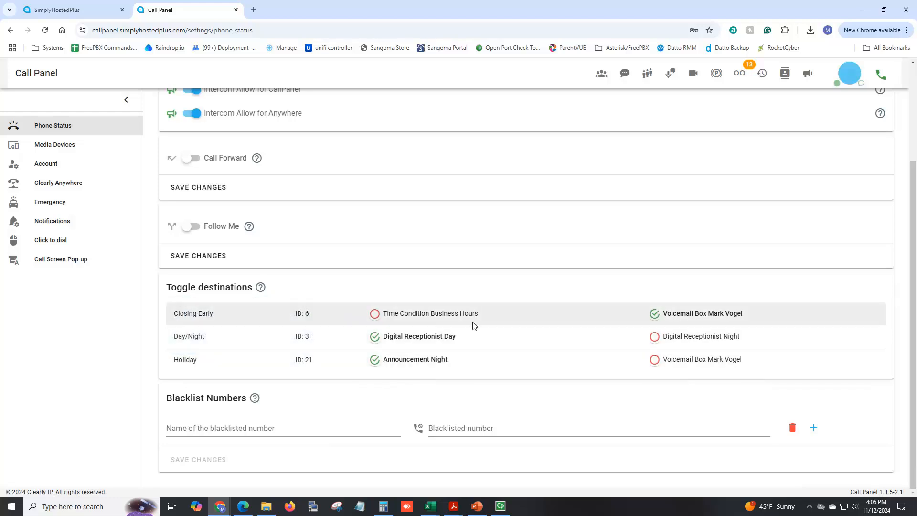
Switch Closing Early to Time Condition Business Hours and reopen the phone status settings
click(372, 312)
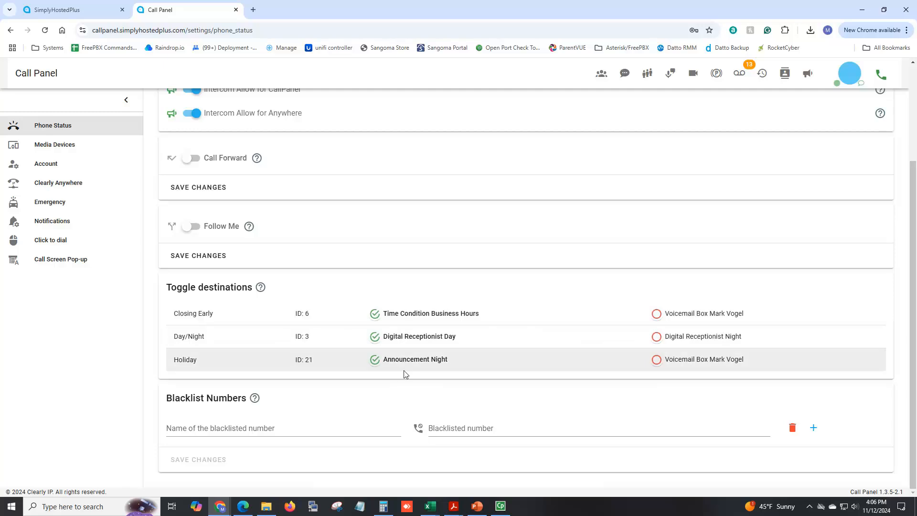
click(852, 75)
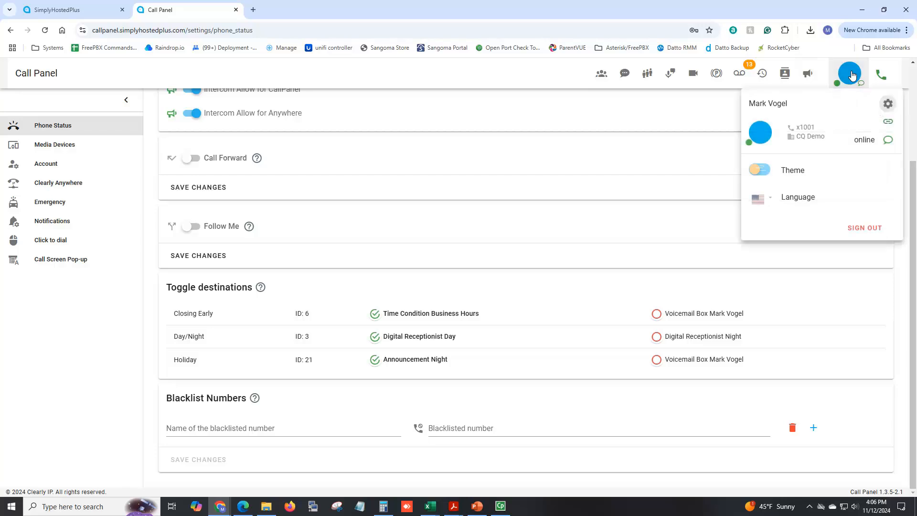
click(888, 105)
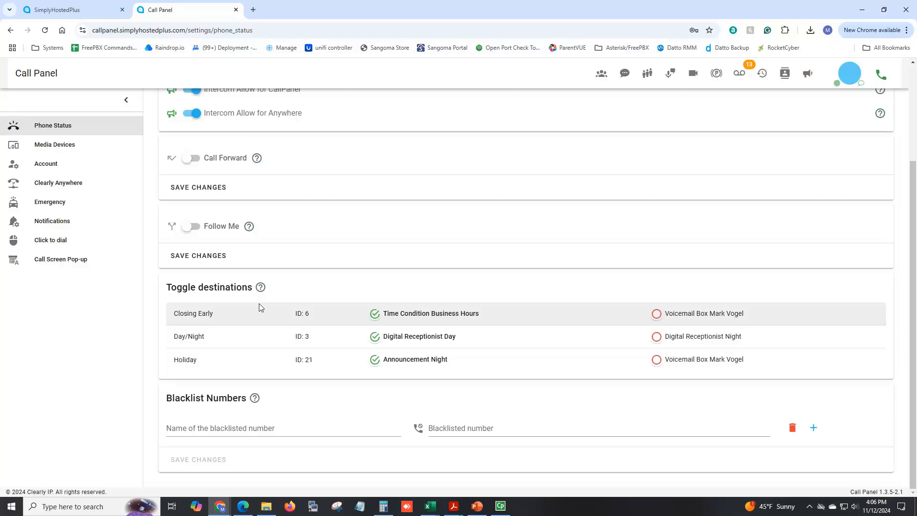
Check the Announcements list, then return to Phone Status settings' toggle destinations
click(809, 74)
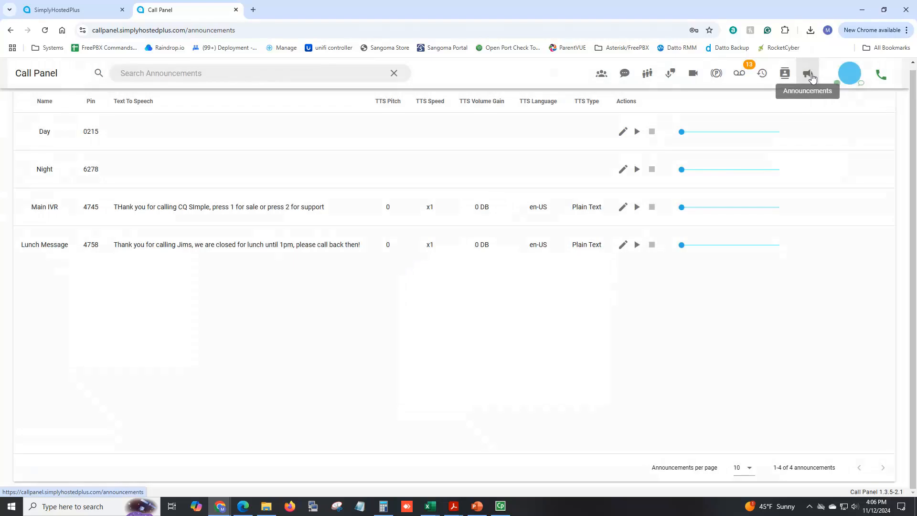
click(850, 74)
click(889, 105)
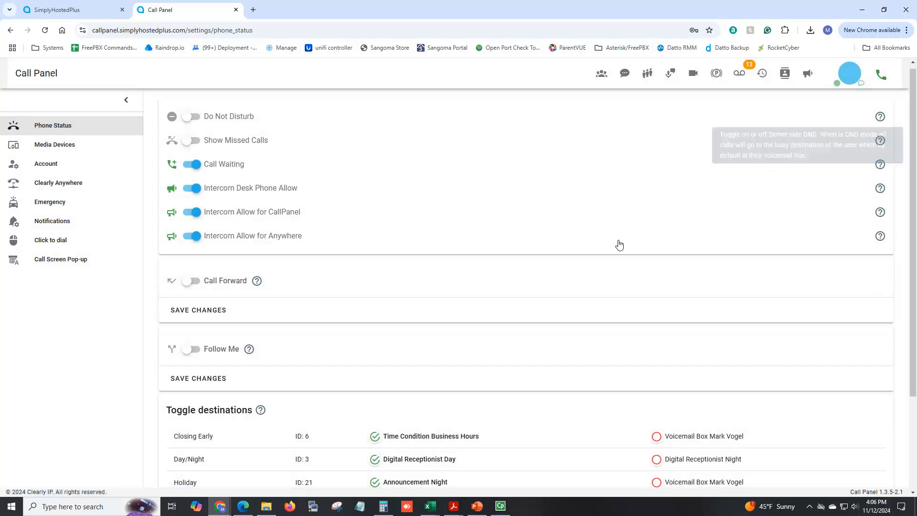
scroll(620, 245, down, 1)
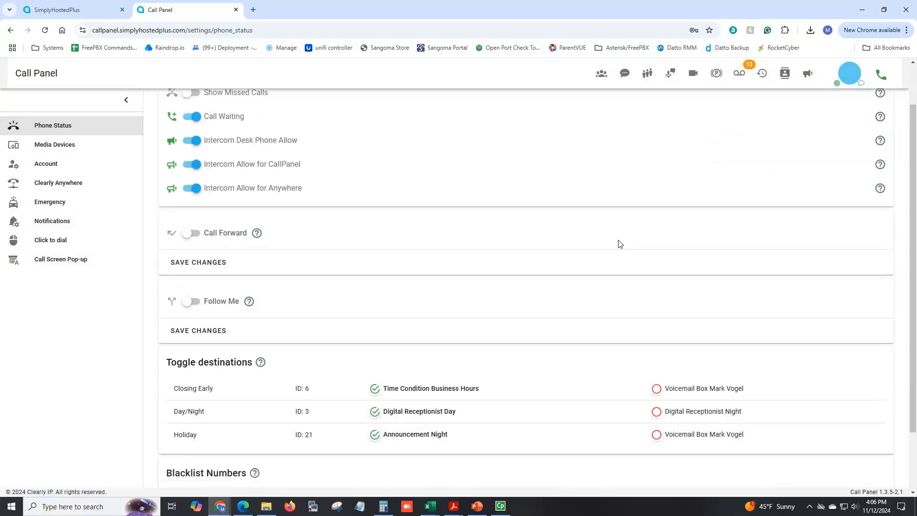